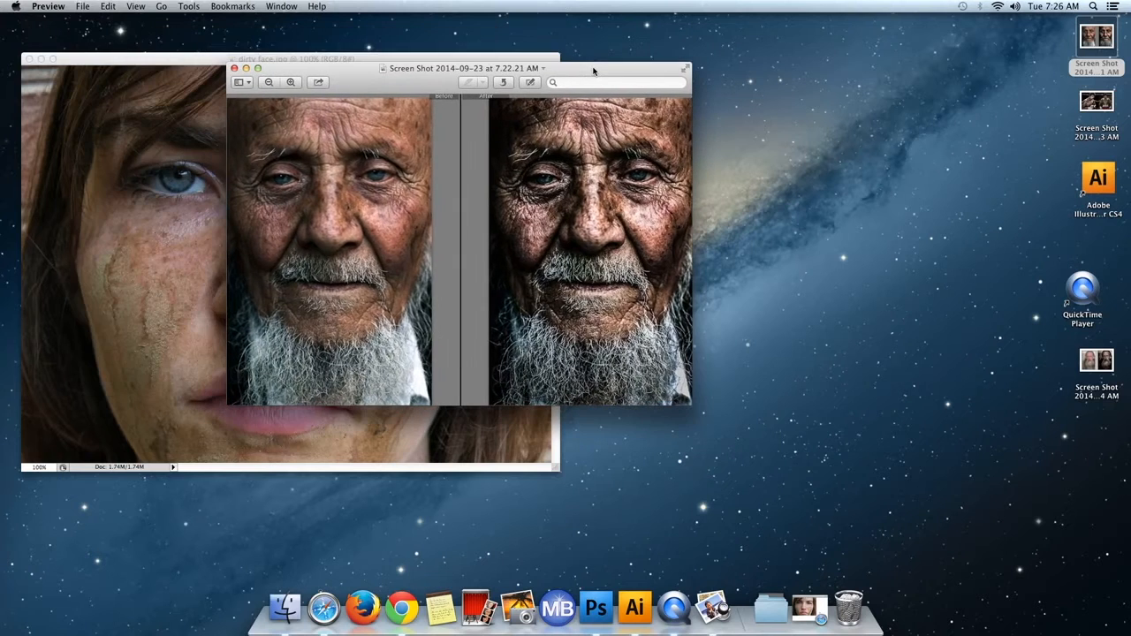
- Open the boxer example screenshot and arrange it side by side with the old man before-and-after example for comparison
{"action": "double_click", "coordinate": [1082, 106]}
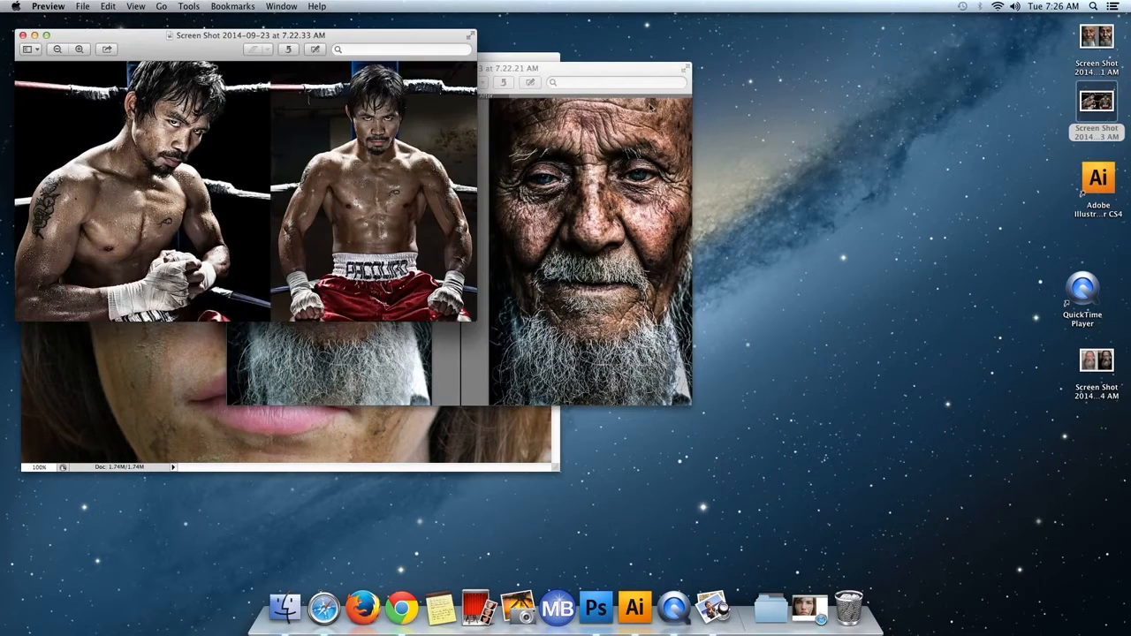
{"action": "left_click_drag", "start_coordinate": [397, 44], "coordinate": [772, 47]}
{"action": "left_click", "coordinate": [356, 83]}
{"action": "left_click_drag", "start_coordinate": [356, 84], "coordinate": [175, 189]}
{"action": "left_click", "coordinate": [557, 45]}
{"action": "left_click_drag", "start_coordinate": [555, 47], "coordinate": [675, 178]}
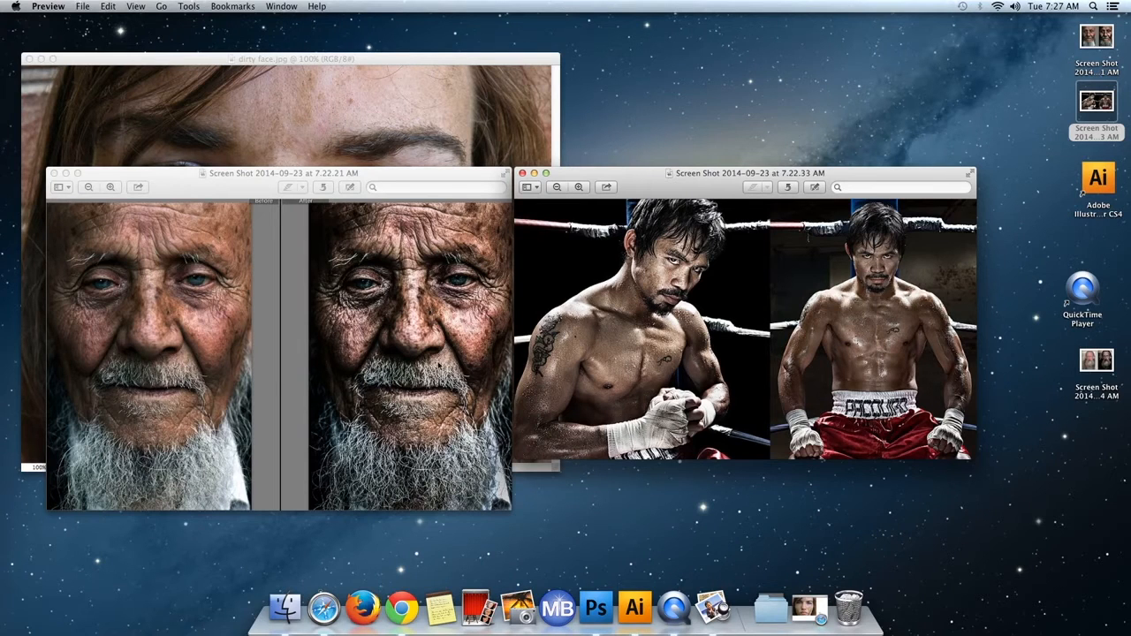
{"action": "left_click_drag", "start_coordinate": [678, 188], "coordinate": [681, 209]}
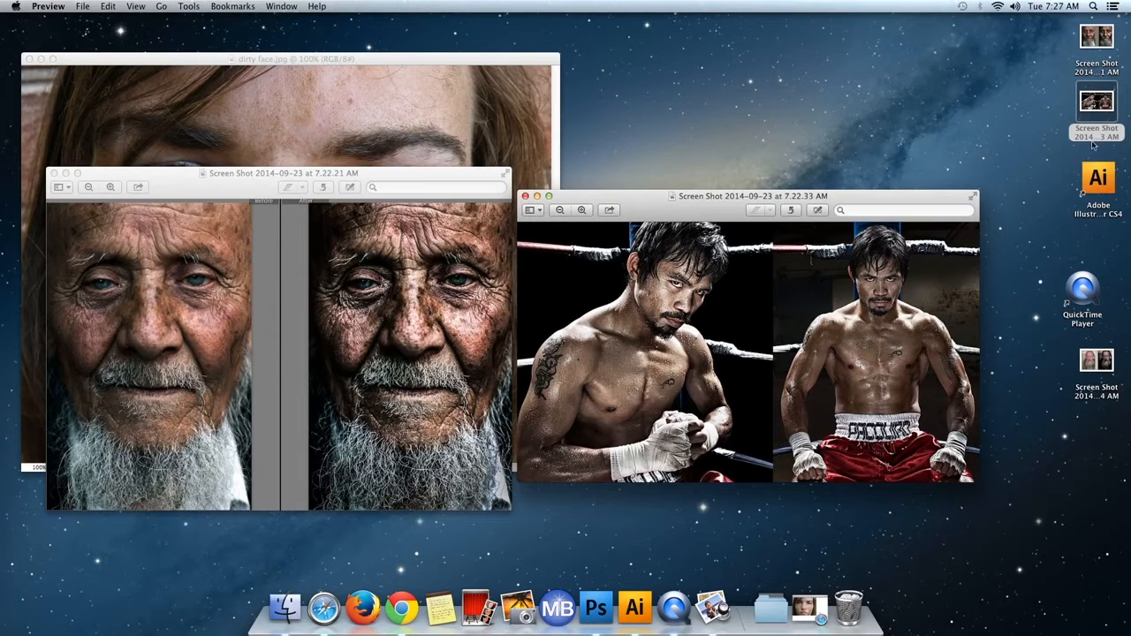
- View the third before-and-after example of the long-bearded man, and close all three example previews
{"action": "double_click", "coordinate": [1096, 361]}
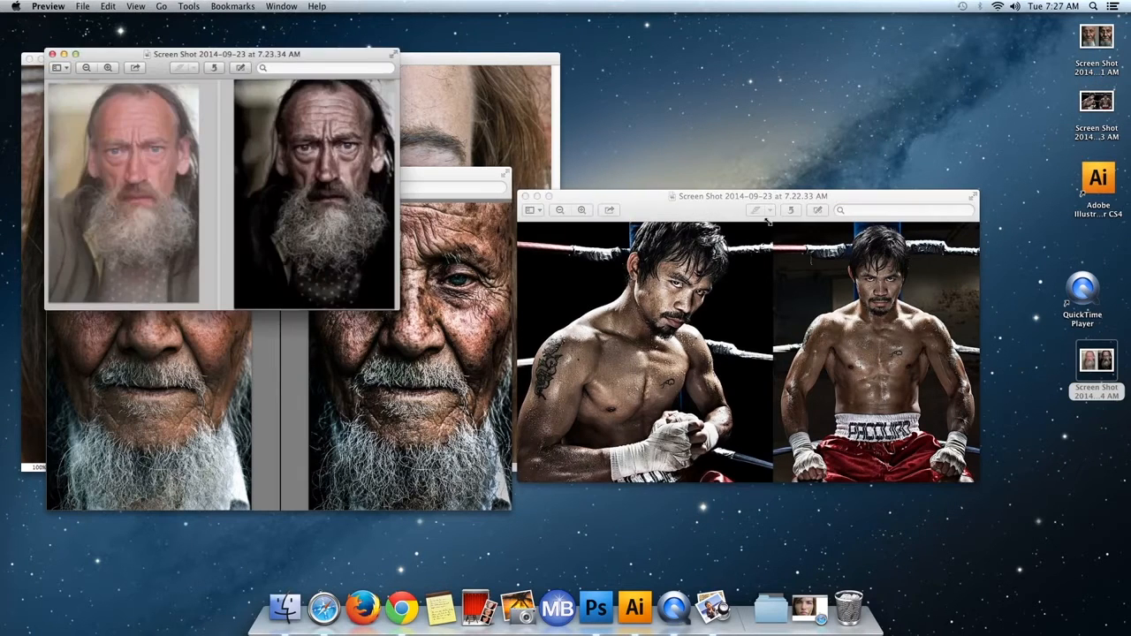
{"action": "left_click_drag", "start_coordinate": [319, 56], "coordinate": [602, 40]}
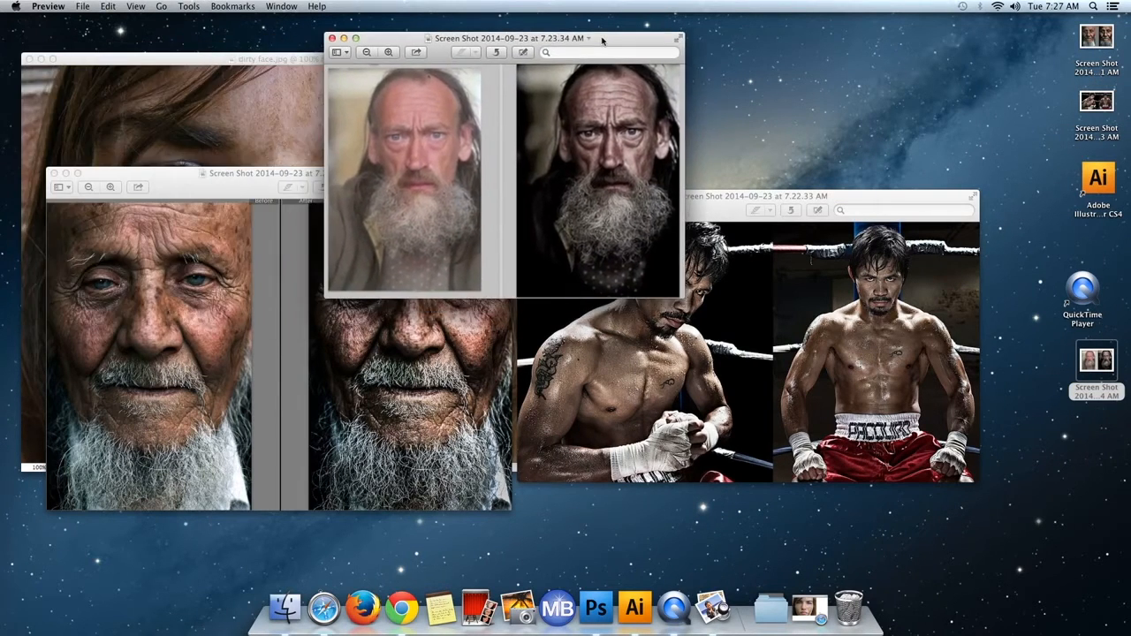
{"action": "left_click", "coordinate": [333, 39]}
{"action": "left_click", "coordinate": [525, 195]}
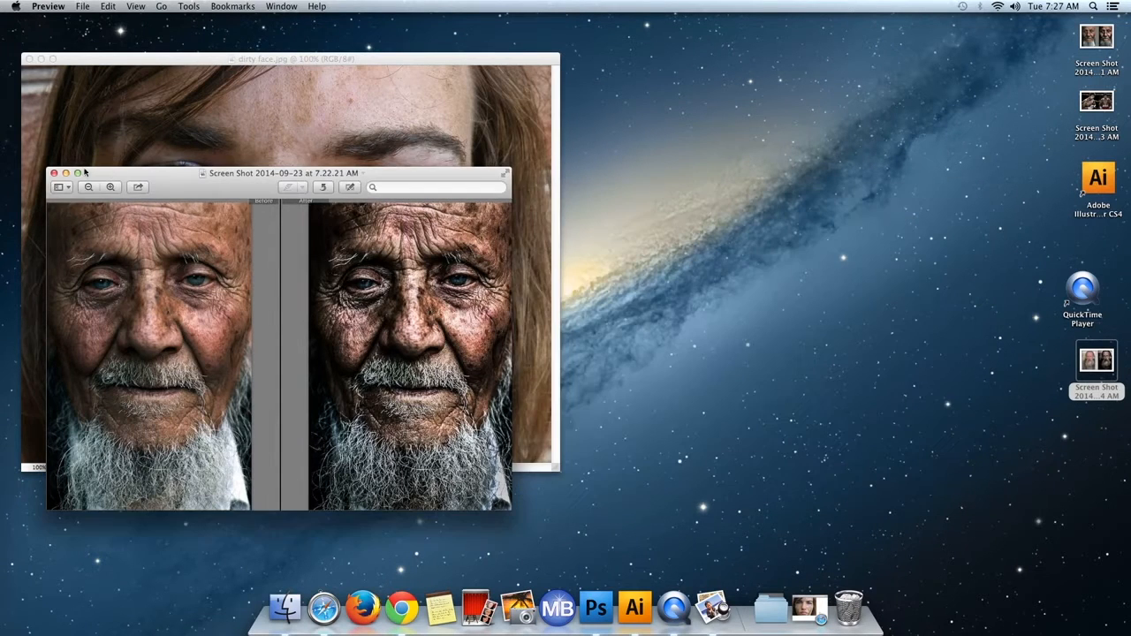
{"action": "left_click", "coordinate": [54, 173]}
- Switch to Photoshop and move the dirty face.jpg window to the middle of the workspace, just below the options bar
{"action": "left_click", "coordinate": [344, 57]}
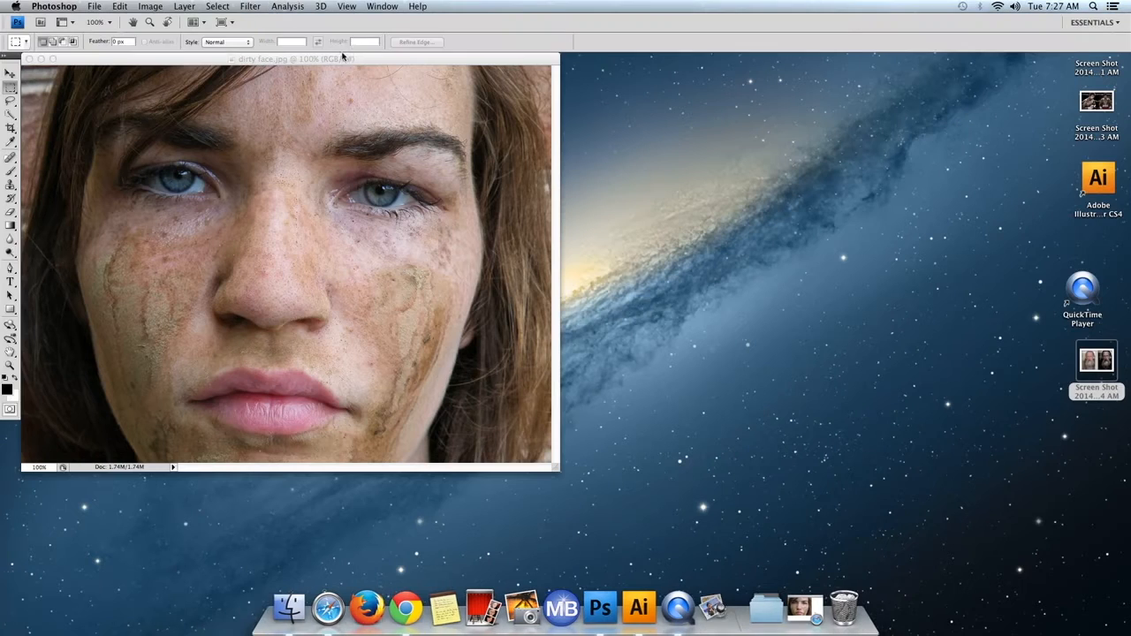
{"action": "left_click_drag", "start_coordinate": [371, 56], "coordinate": [579, 87]}
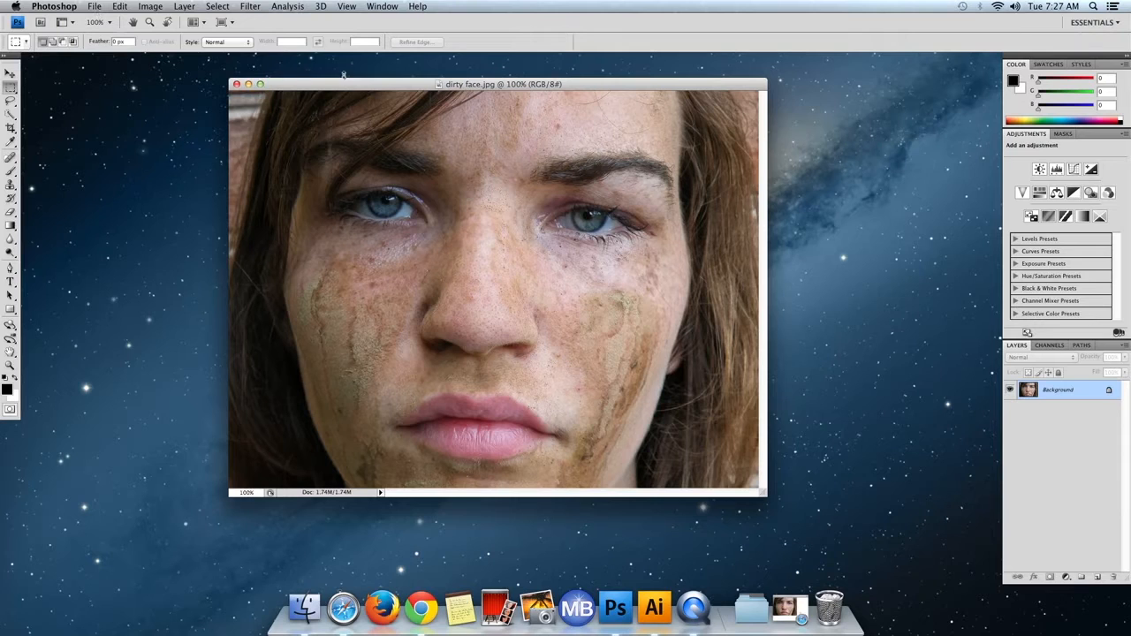
{"action": "left_click_drag", "start_coordinate": [335, 88], "coordinate": [332, 68]}
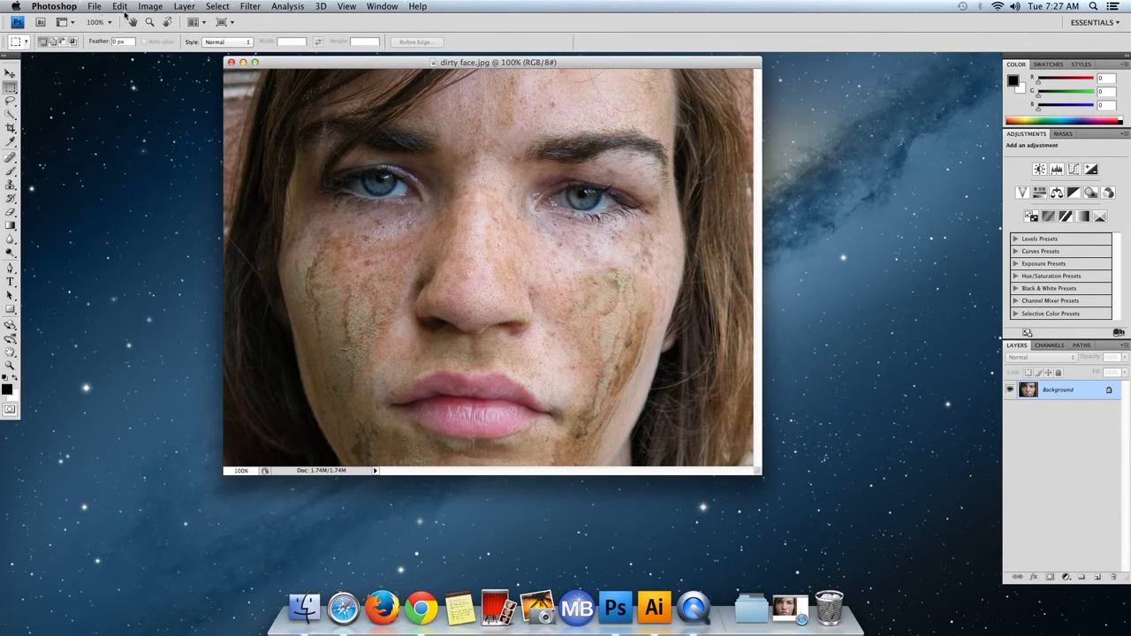
{"action": "left_click_drag", "start_coordinate": [360, 68], "coordinate": [357, 64]}
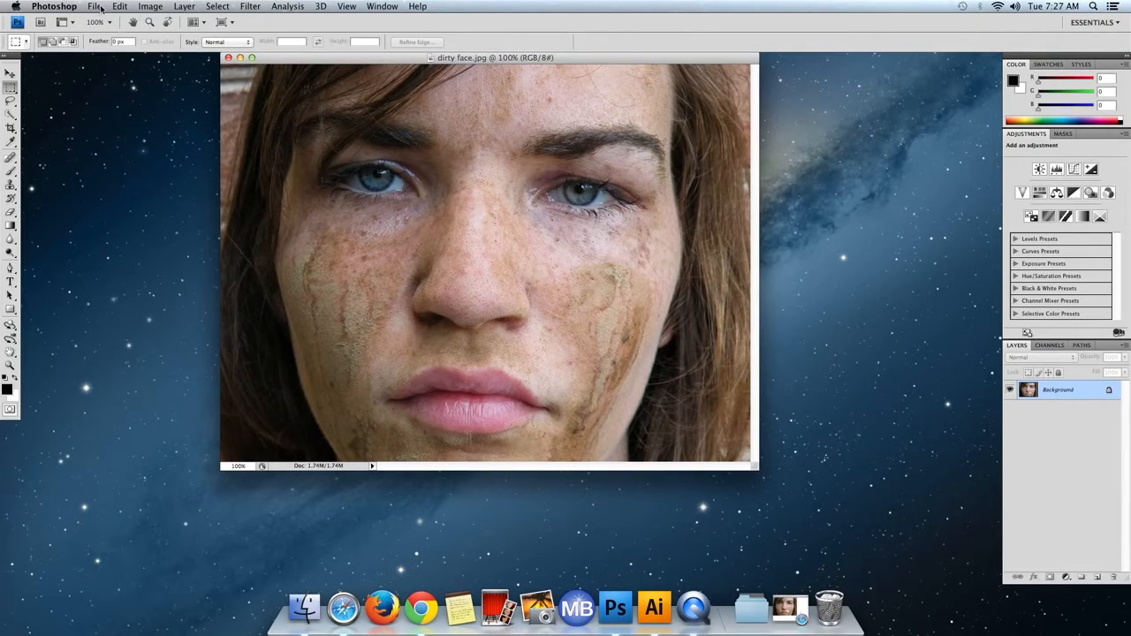
{"action": "right_click", "coordinate": [1063, 392]}
{"action": "left_click", "coordinate": [1051, 408]}
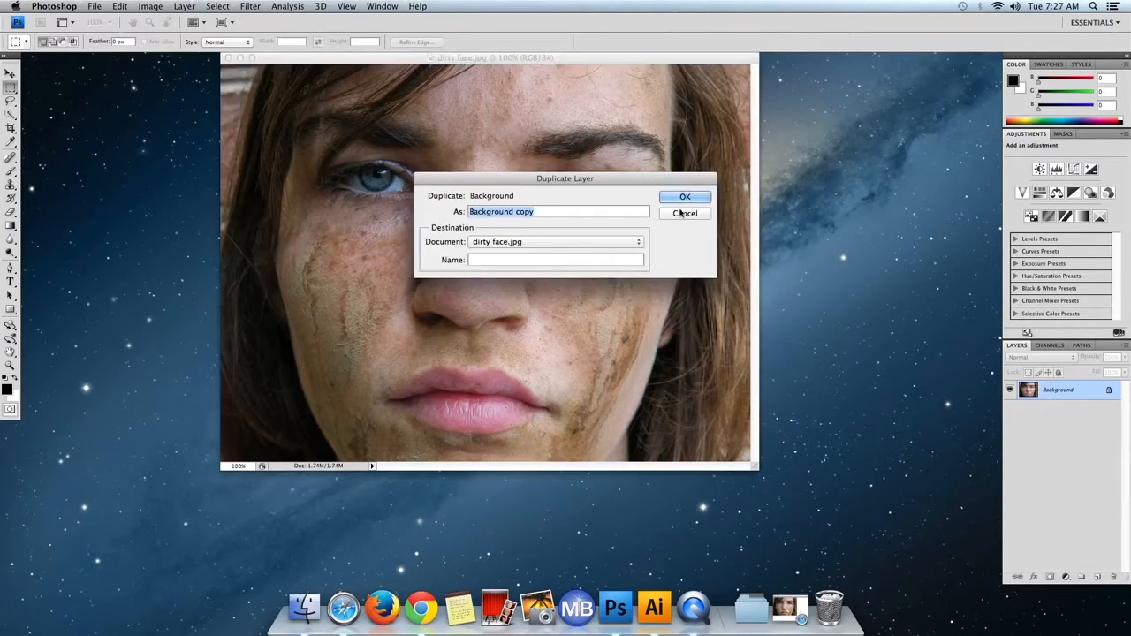
{"action": "left_click", "coordinate": [684, 214]}
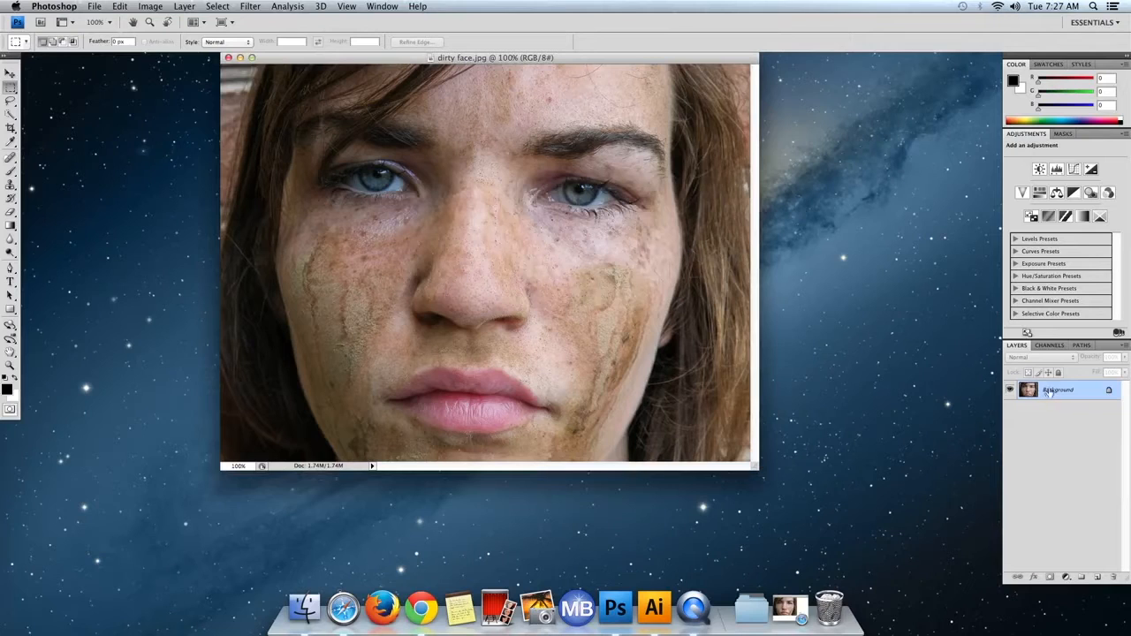
- Duplicate the Background layer of dirty face.jpg onto a new layer
{"action": "left_click_drag", "start_coordinate": [1052, 393], "coordinate": [1053, 398]}
{"action": "key", "text": "super+j"}
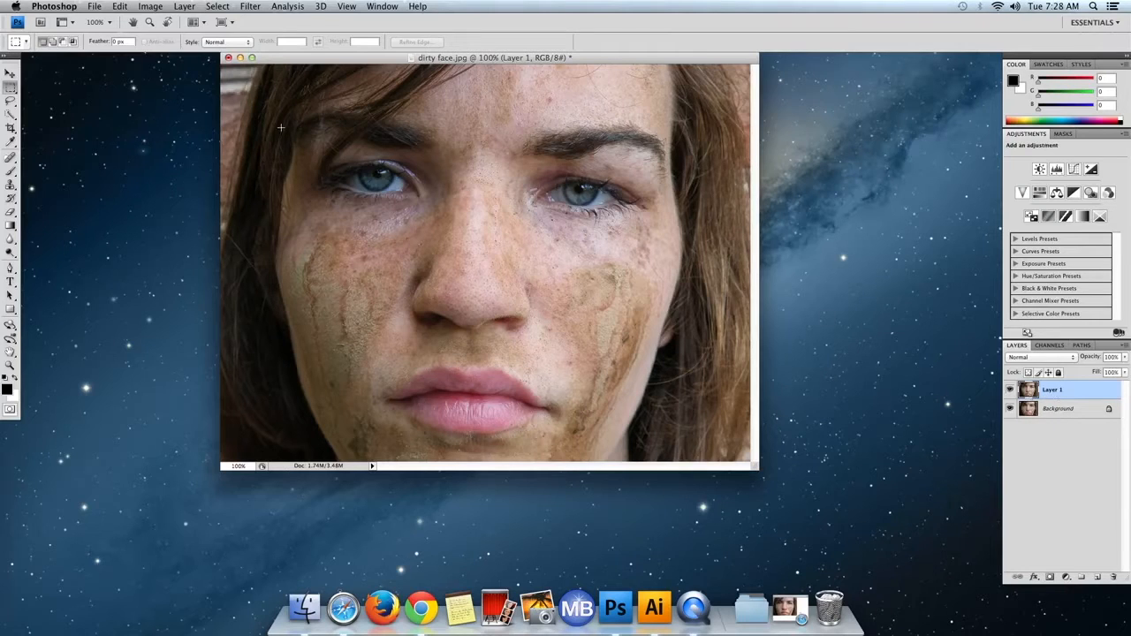
{"action": "left_click", "coordinate": [144, 9]}
{"action": "mouse_move", "coordinate": [149, 39]}
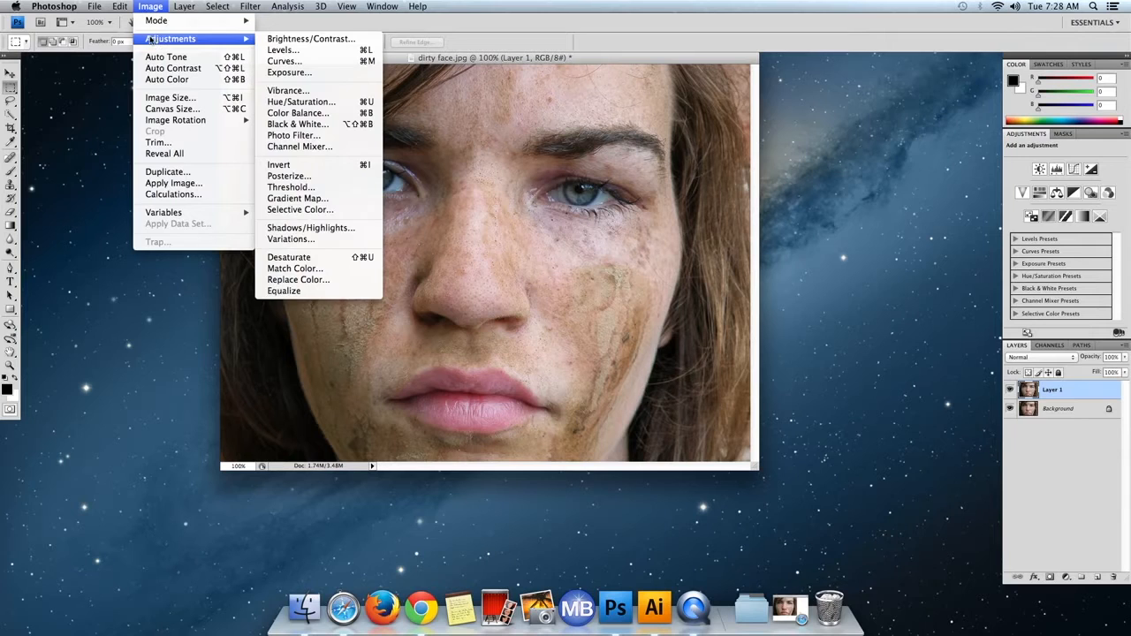
{"action": "left_click", "coordinate": [278, 61]}
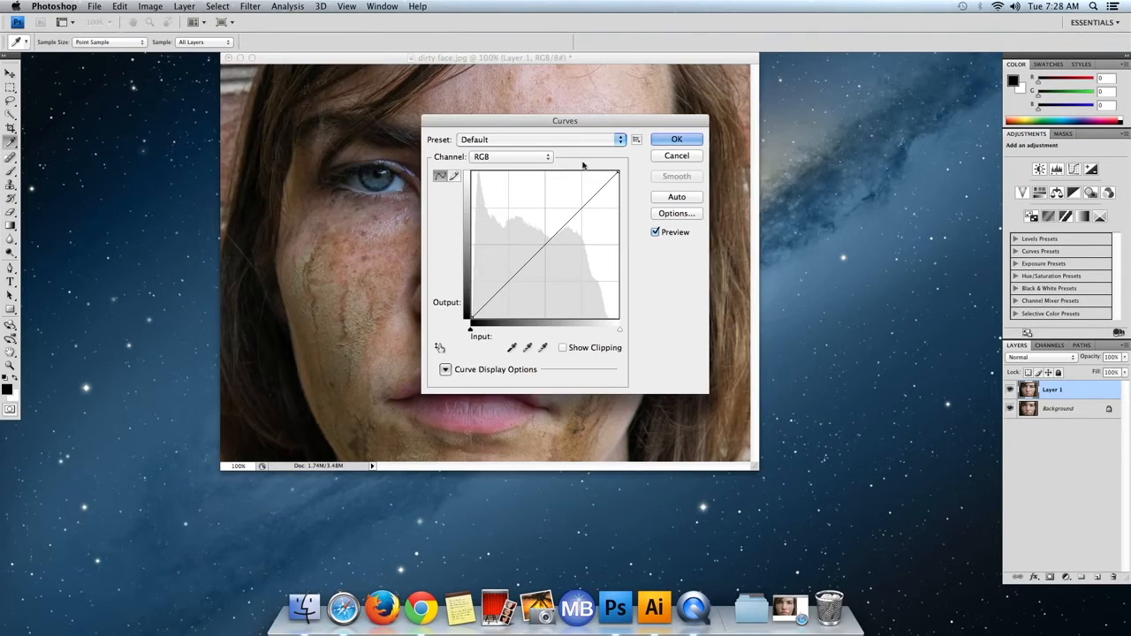
{"action": "left_click", "coordinate": [676, 162]}
- Apply Levels to Layer 1, moving the black input point slightly inward to darken the shadows
{"action": "left_click", "coordinate": [150, 6]}
{"action": "mouse_move", "coordinate": [165, 40]}
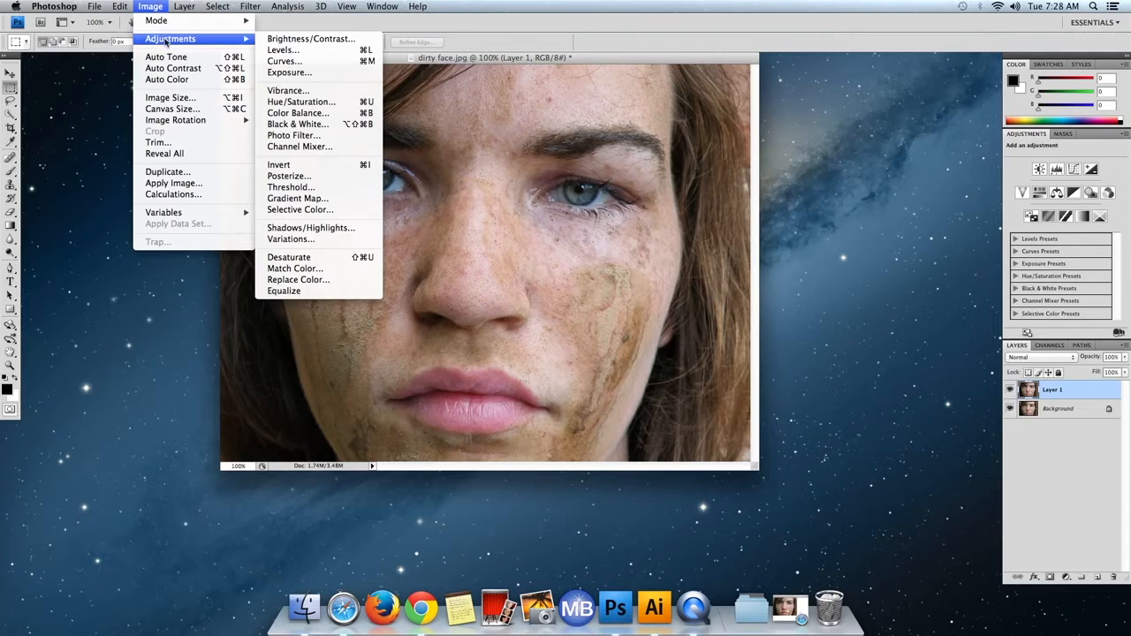
{"action": "left_click", "coordinate": [283, 49]}
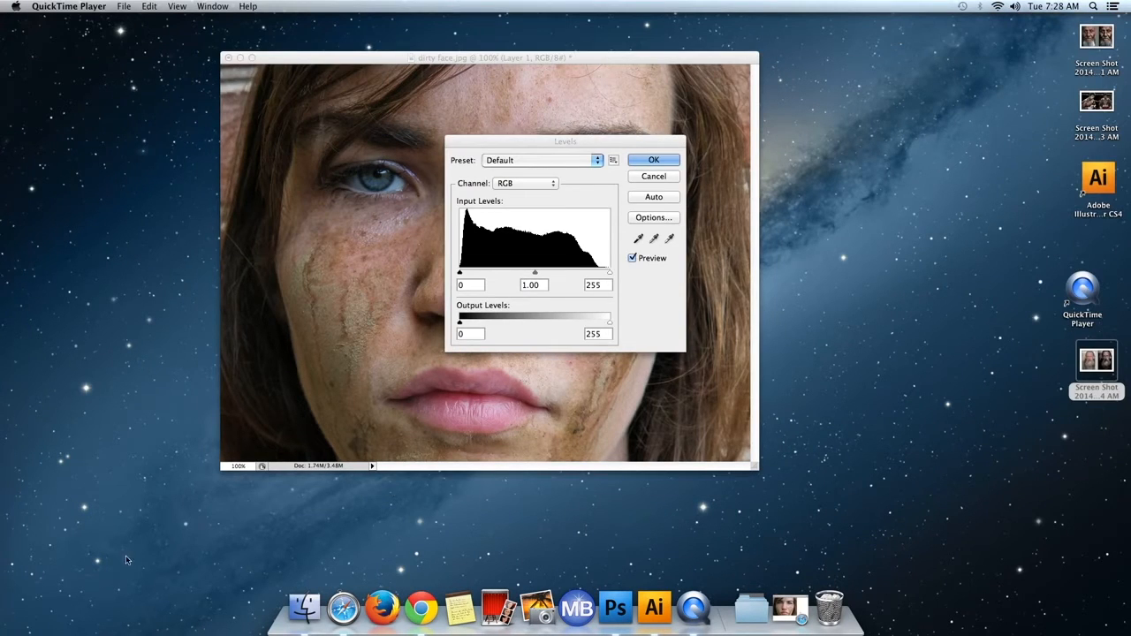
{"action": "left_click", "coordinate": [531, 145]}
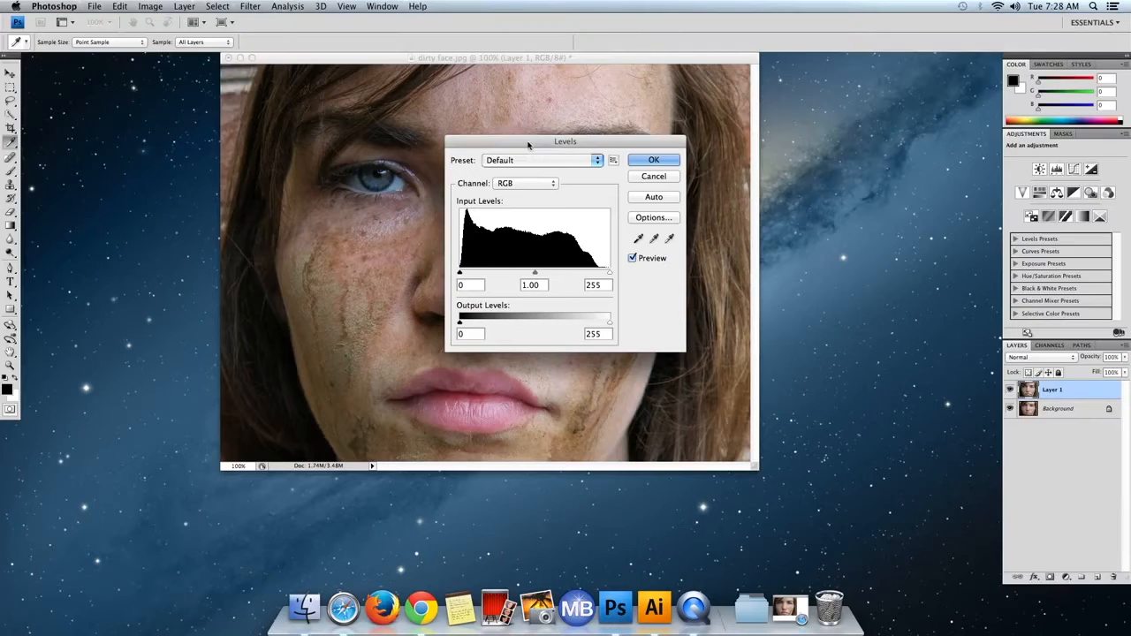
{"action": "left_click", "coordinate": [609, 274]}
{"action": "left_click_drag", "start_coordinate": [510, 145], "coordinate": [785, 127]}
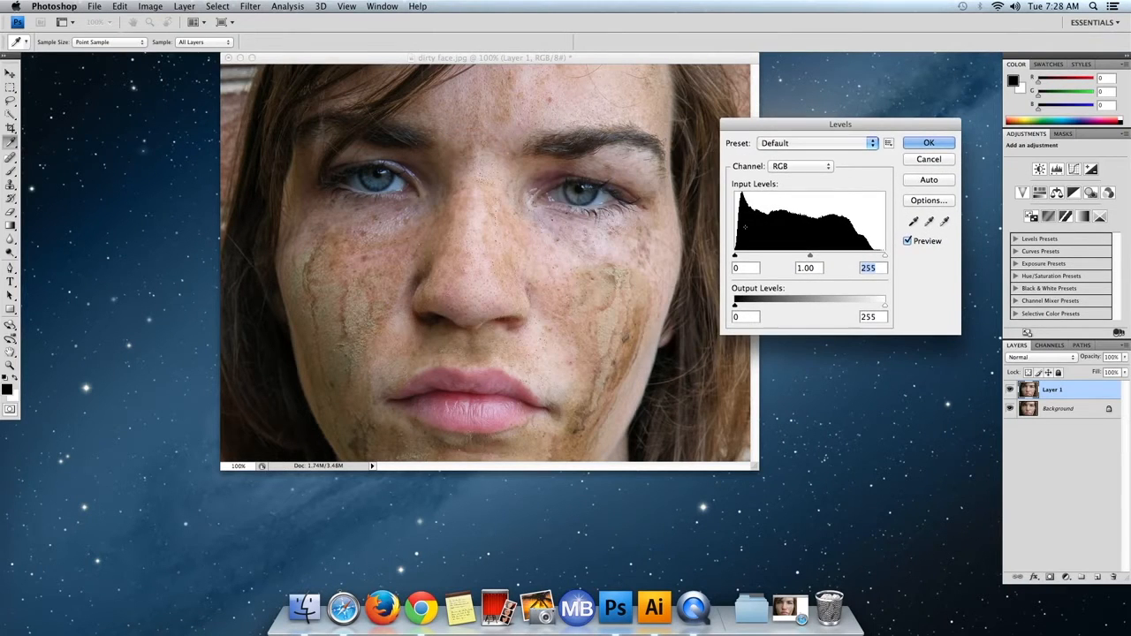
{"action": "left_click_drag", "start_coordinate": [734, 258], "coordinate": [748, 256]}
{"action": "left_click_drag", "start_coordinate": [804, 124], "coordinate": [846, 88]}
{"action": "left_click", "coordinate": [971, 106]}
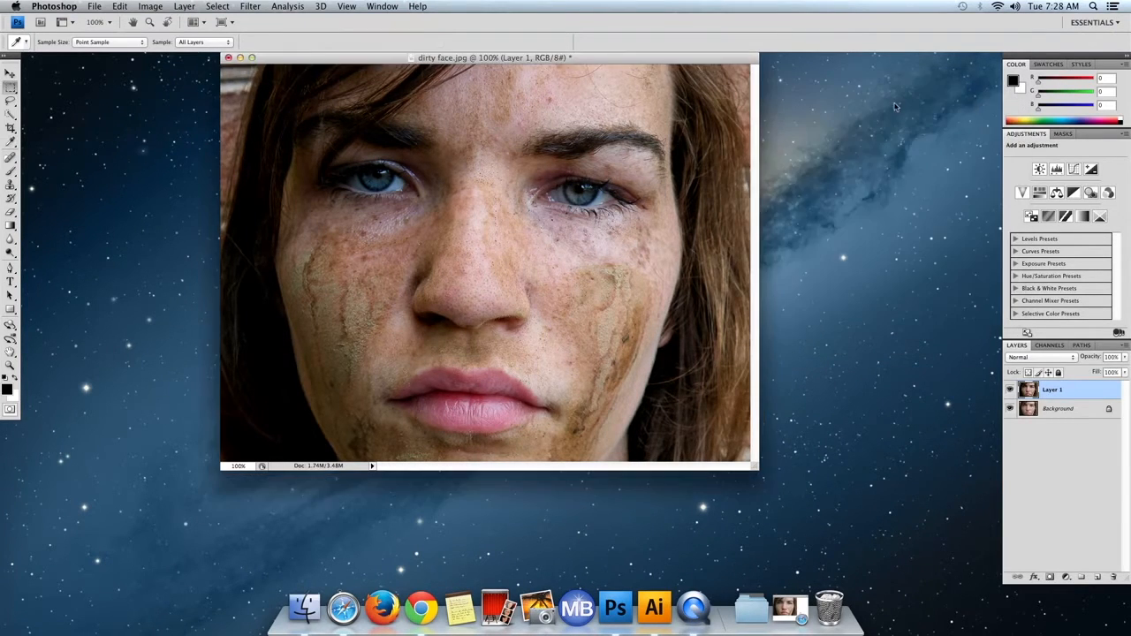
- Apply a contrast S-curve to Layer 1 with Curves, mapping input 183 to output 194 and input 76 to output 65
{"action": "left_click", "coordinate": [145, 9]}
{"action": "mouse_move", "coordinate": [213, 41]}
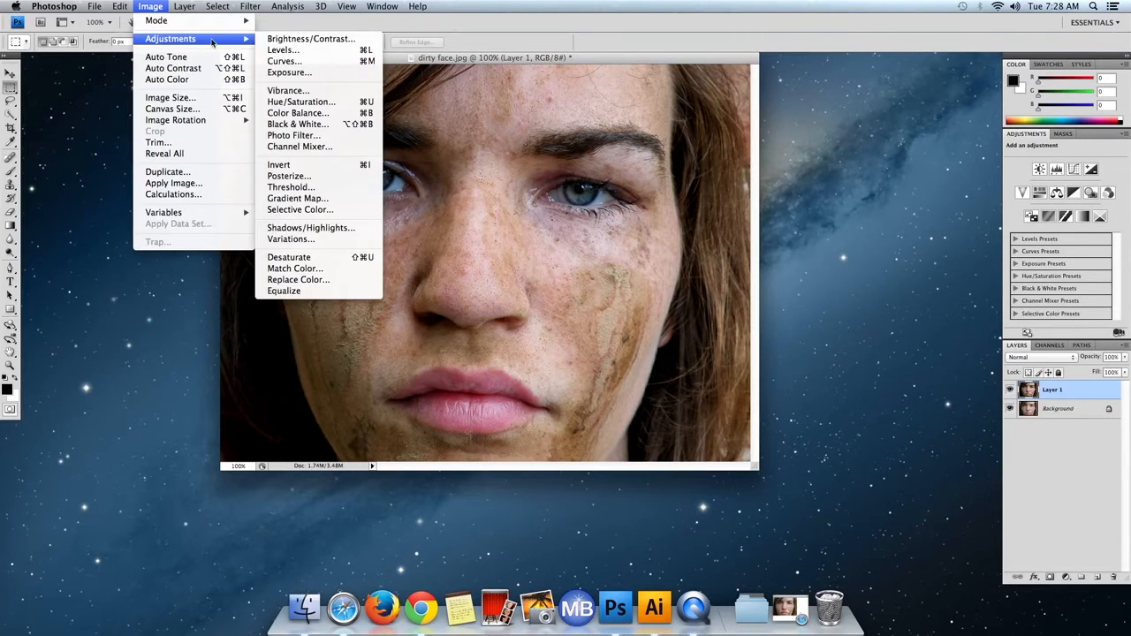
{"action": "left_click", "coordinate": [292, 61]}
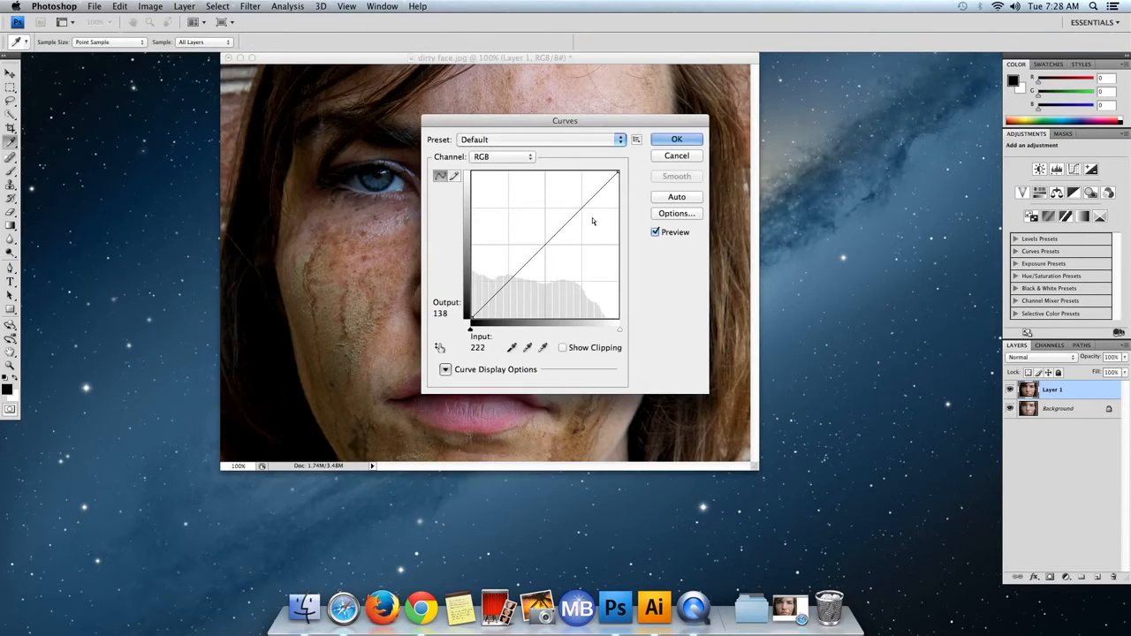
{"action": "left_click_drag", "start_coordinate": [578, 211], "coordinate": [576, 206]}
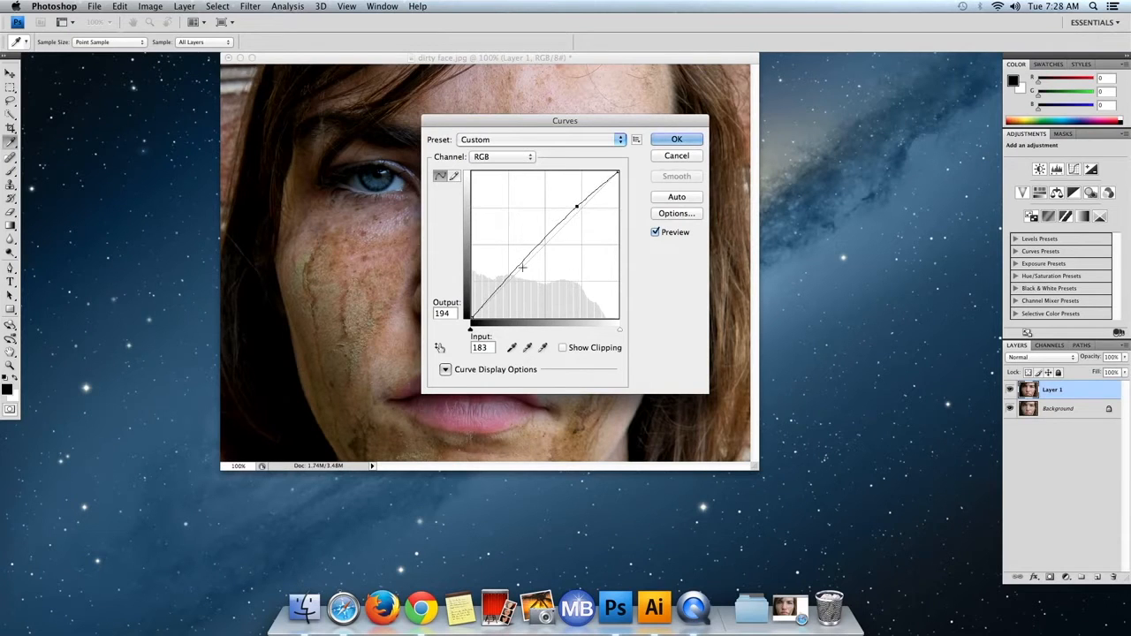
{"action": "left_click_drag", "start_coordinate": [509, 275], "coordinate": [515, 280]}
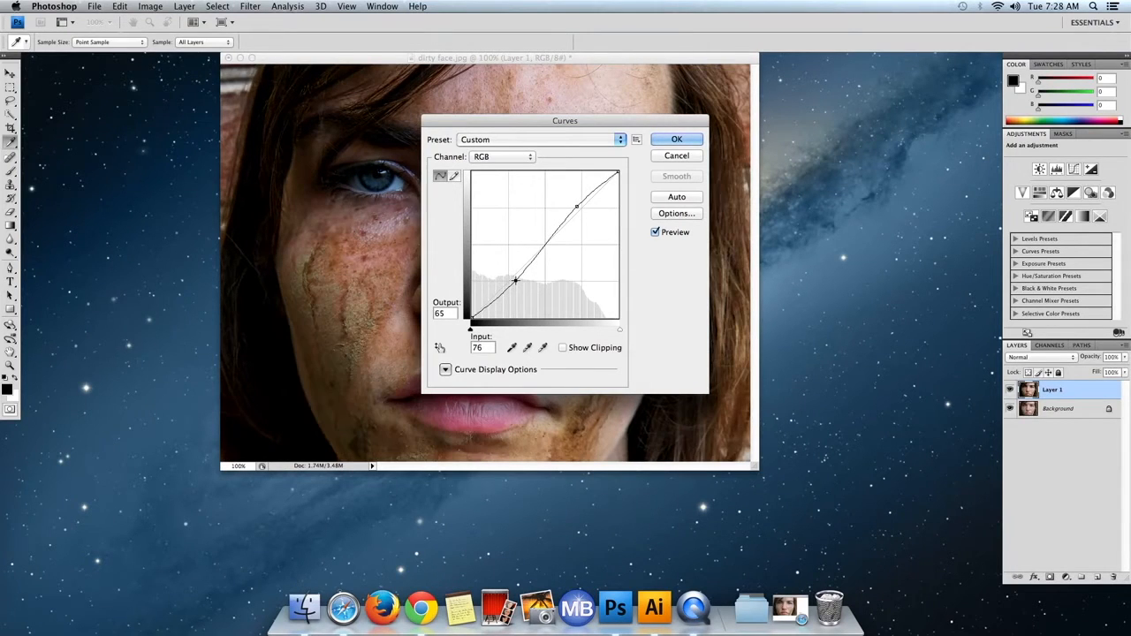
{"action": "left_click", "coordinate": [663, 142]}
{"action": "key", "text": "m"}
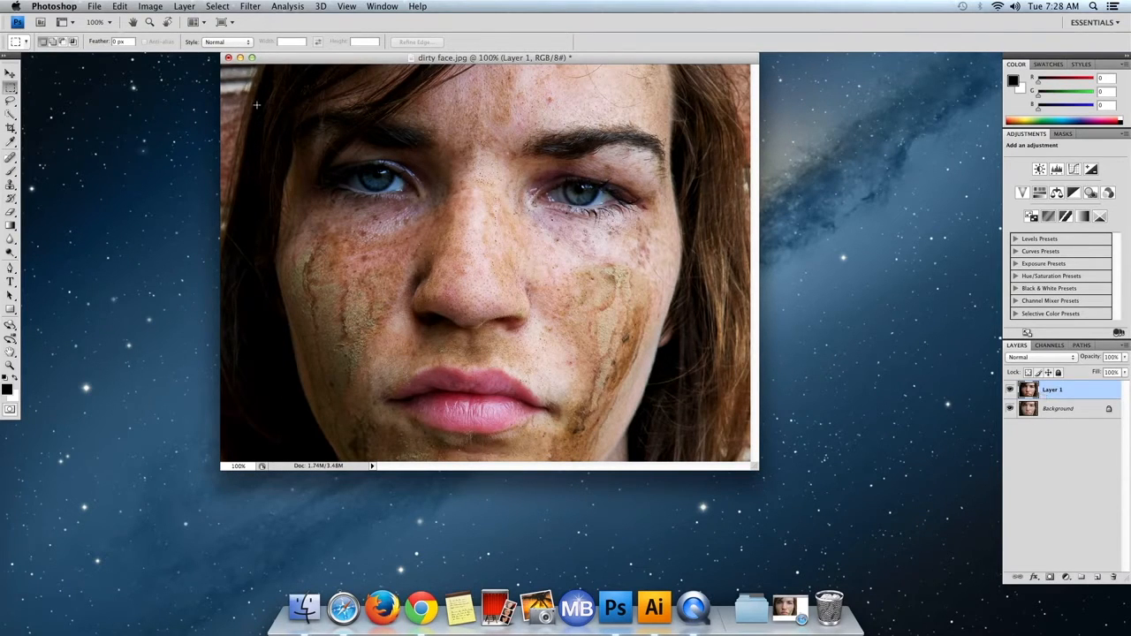
{"action": "left_click", "coordinate": [150, 6]}
{"action": "mouse_move", "coordinate": [162, 38]}
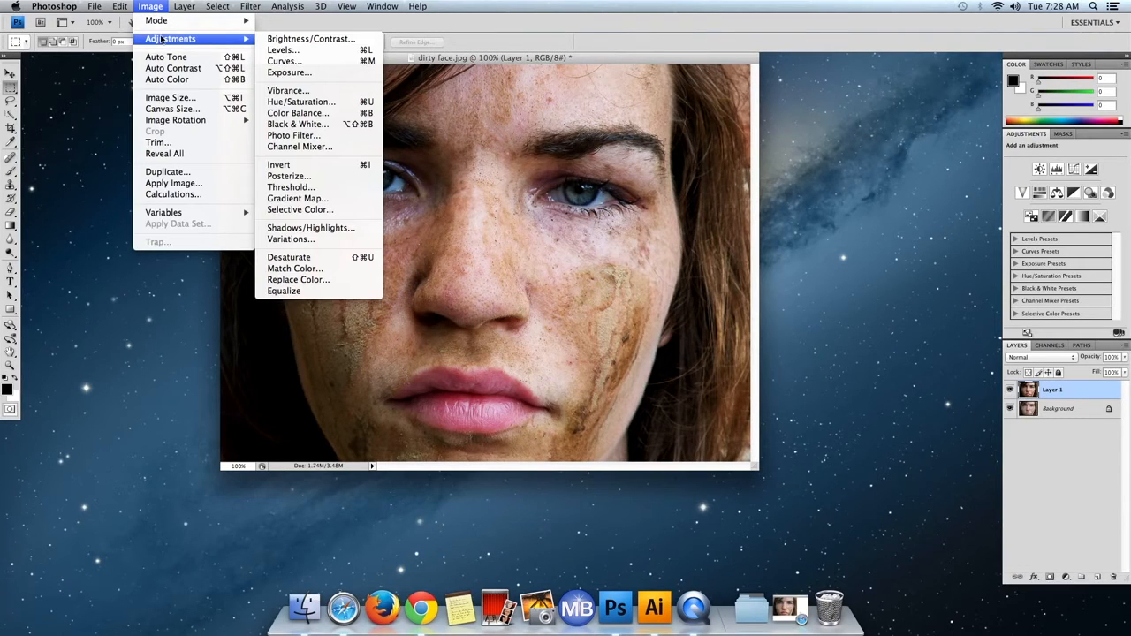
{"action": "left_click", "coordinate": [148, 8]}
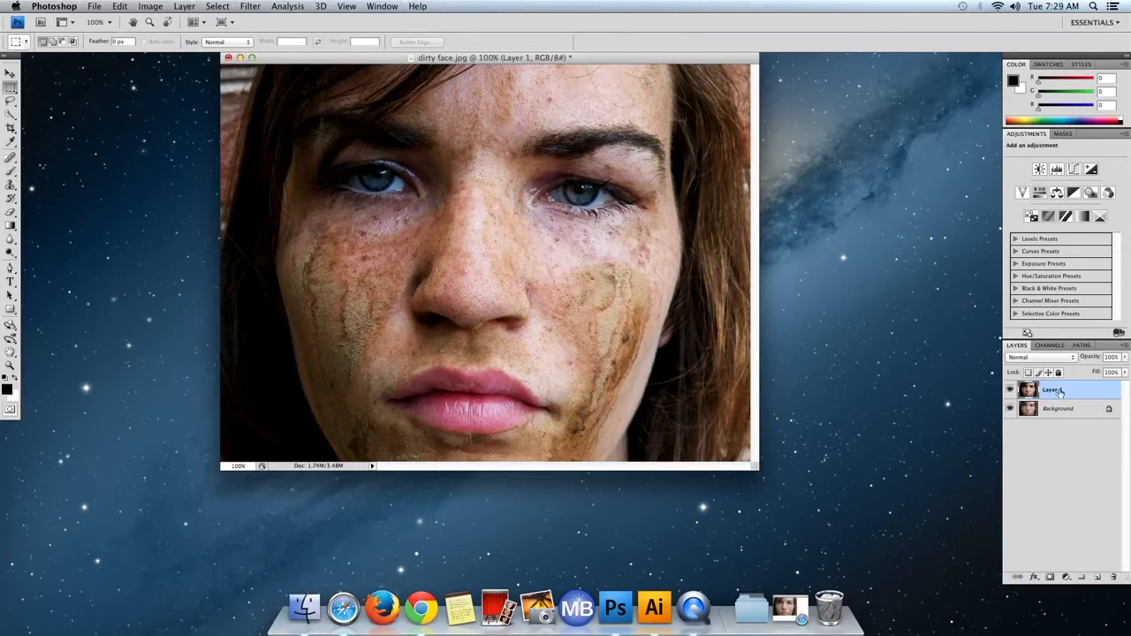
- Duplicate Layer 1 and make the copy black and white by setting its Hue/Saturation saturation to -100
{"action": "key", "text": "super+j"}
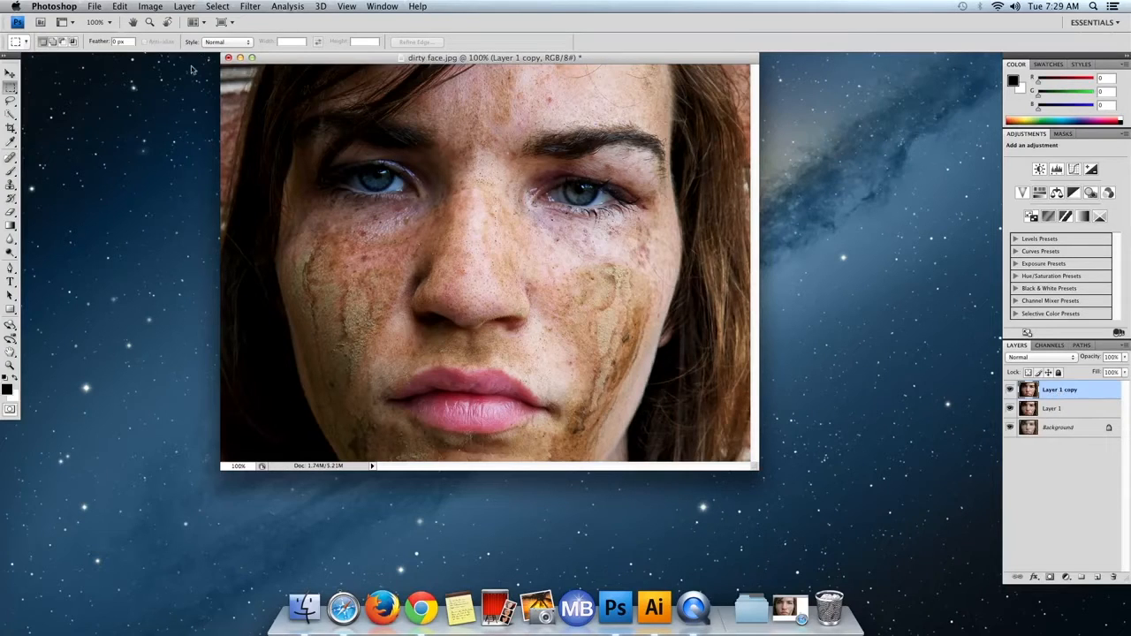
{"action": "left_click", "coordinate": [152, 8]}
{"action": "mouse_move", "coordinate": [152, 40]}
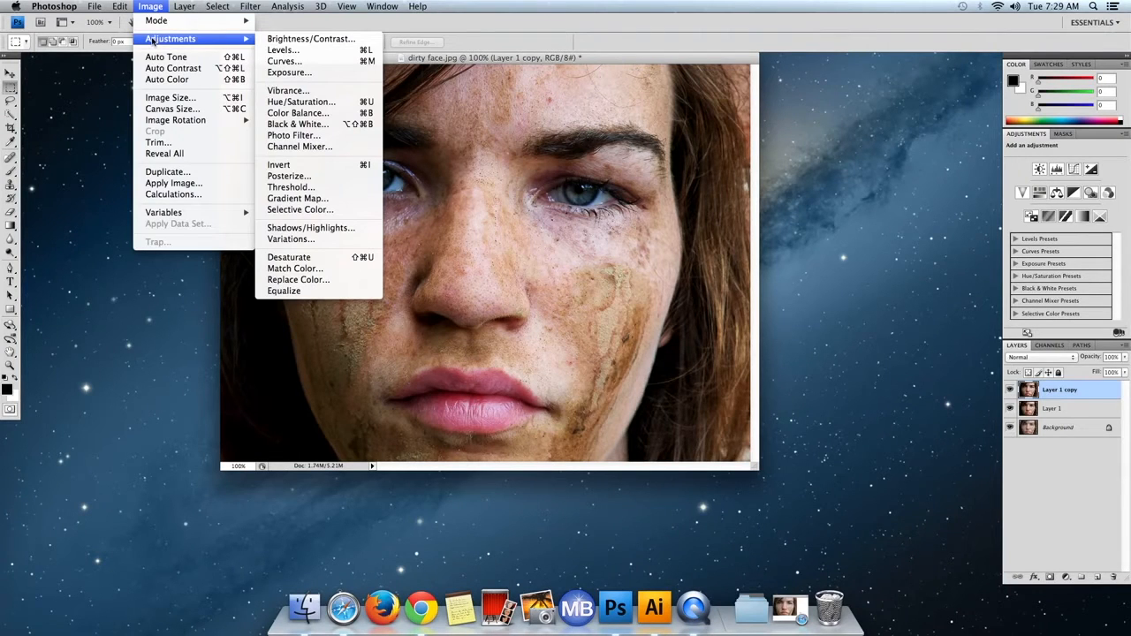
{"action": "left_click", "coordinate": [283, 103]}
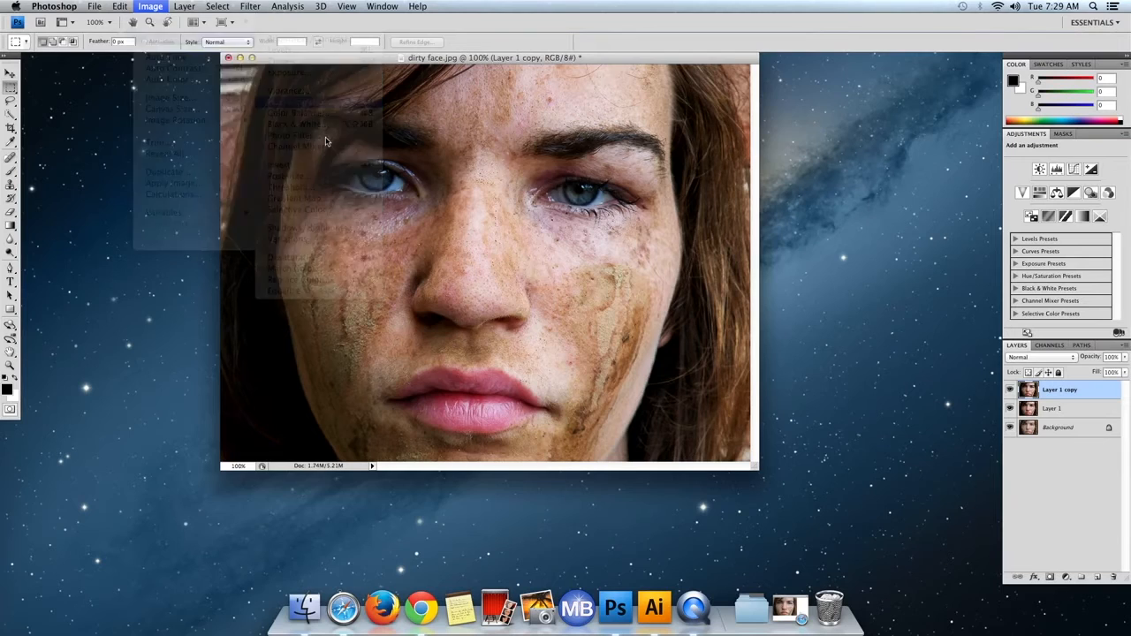
{"action": "left_click_drag", "start_coordinate": [536, 256], "coordinate": [450, 255]}
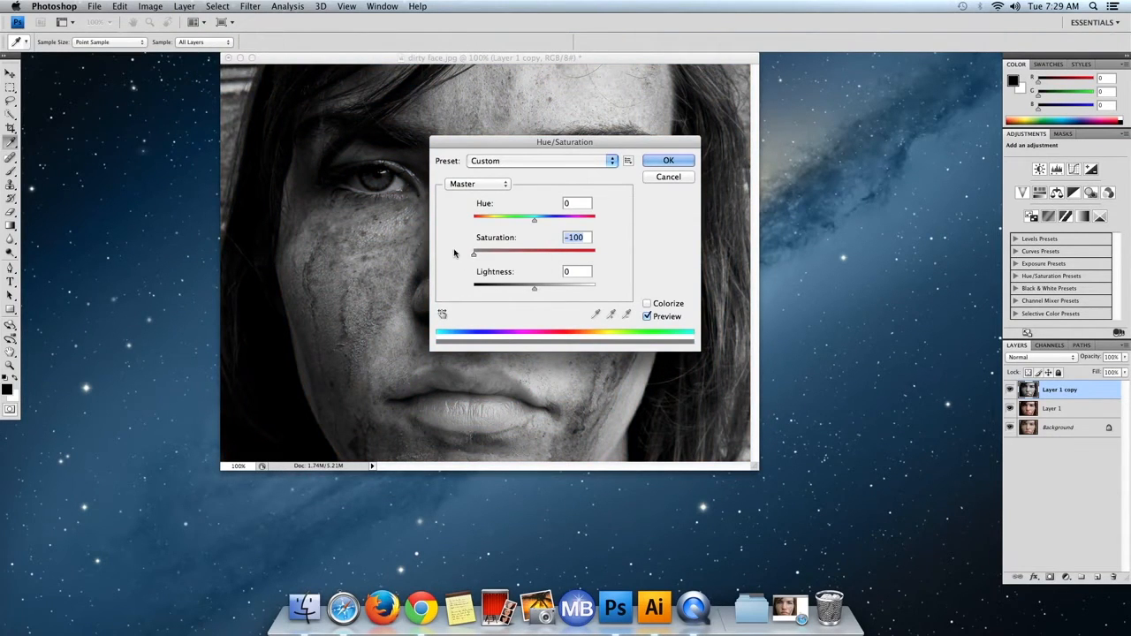
{"action": "left_click", "coordinate": [674, 164]}
{"action": "key", "text": "m"}
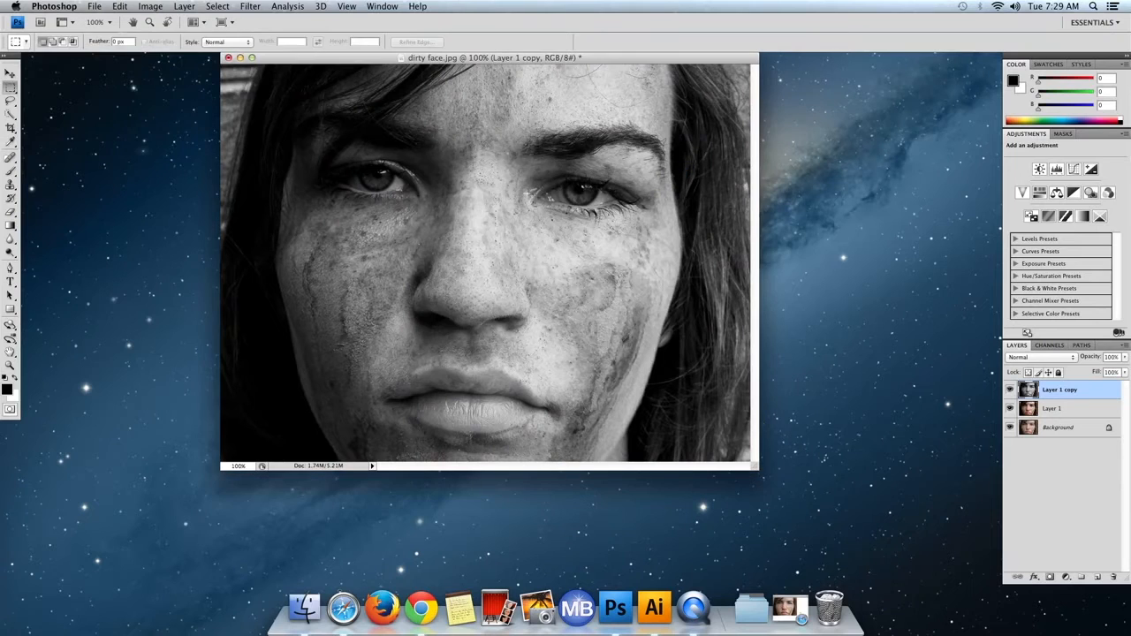
- Apply a stronger S-curve to the black-and-white copy with Curves, raising the highlights and mapping input 93 to output 70
{"action": "left_click", "coordinate": [150, 9]}
{"action": "mouse_move", "coordinate": [153, 38]}
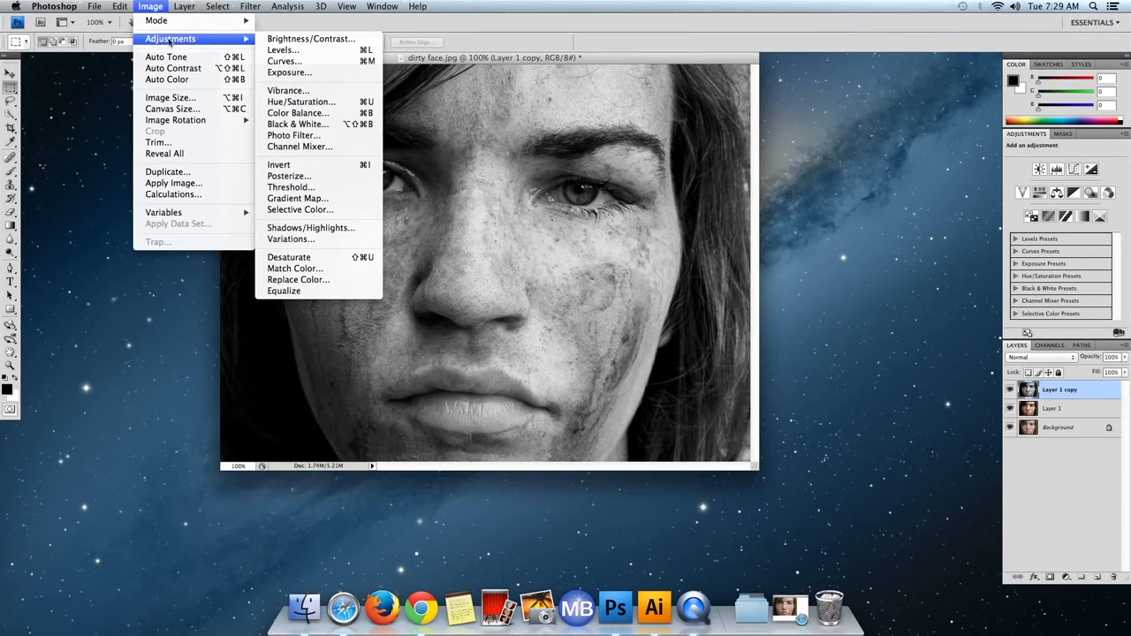
{"action": "left_click", "coordinate": [279, 61]}
{"action": "left_click_drag", "start_coordinate": [586, 204], "coordinate": [584, 201]}
{"action": "left_click_drag", "start_coordinate": [520, 265], "coordinate": [523, 277]}
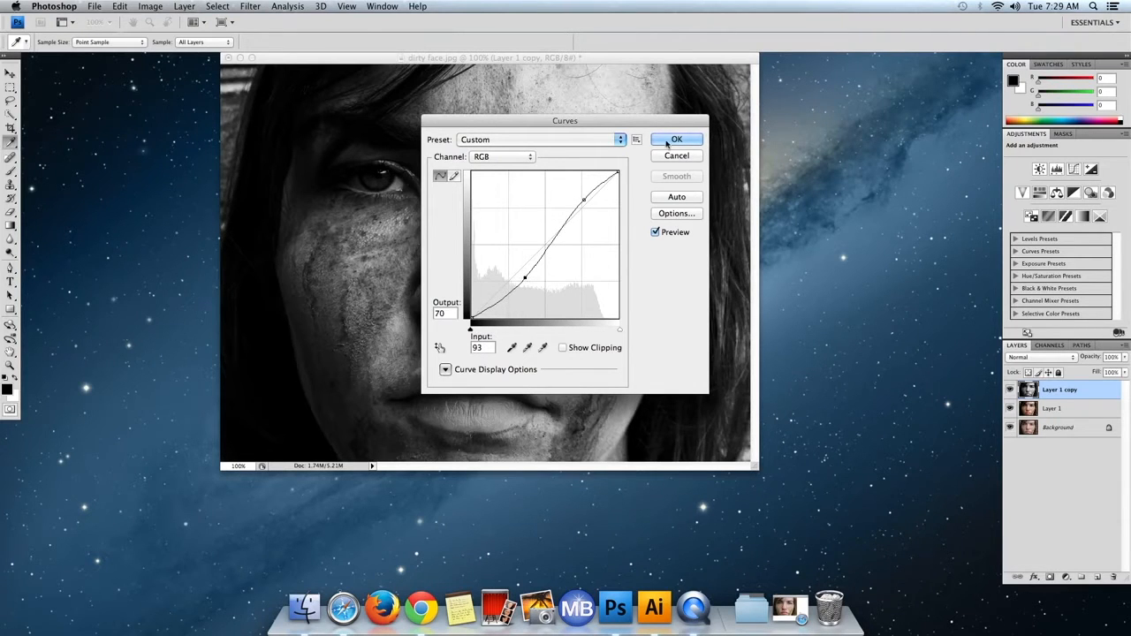
{"action": "left_click", "coordinate": [671, 139]}
{"action": "key", "text": "m"}
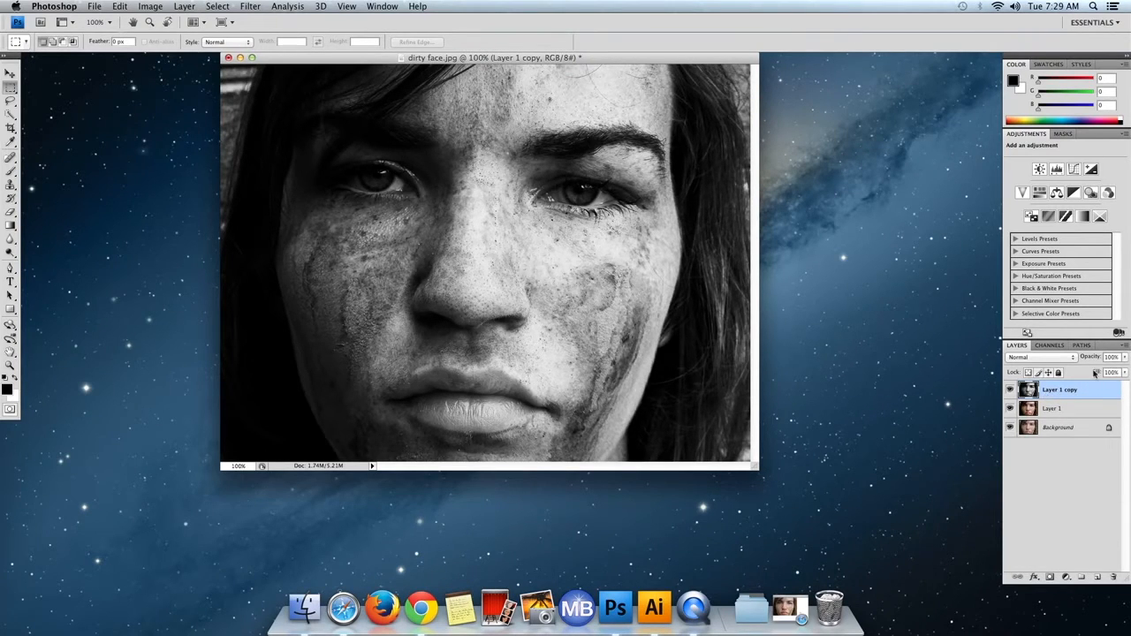
- Lower the opacity of the black-and-white copy to 70% and shift the image window slightly down on the screen
{"action": "left_click_drag", "start_coordinate": [1094, 358], "coordinate": [1068, 361]}
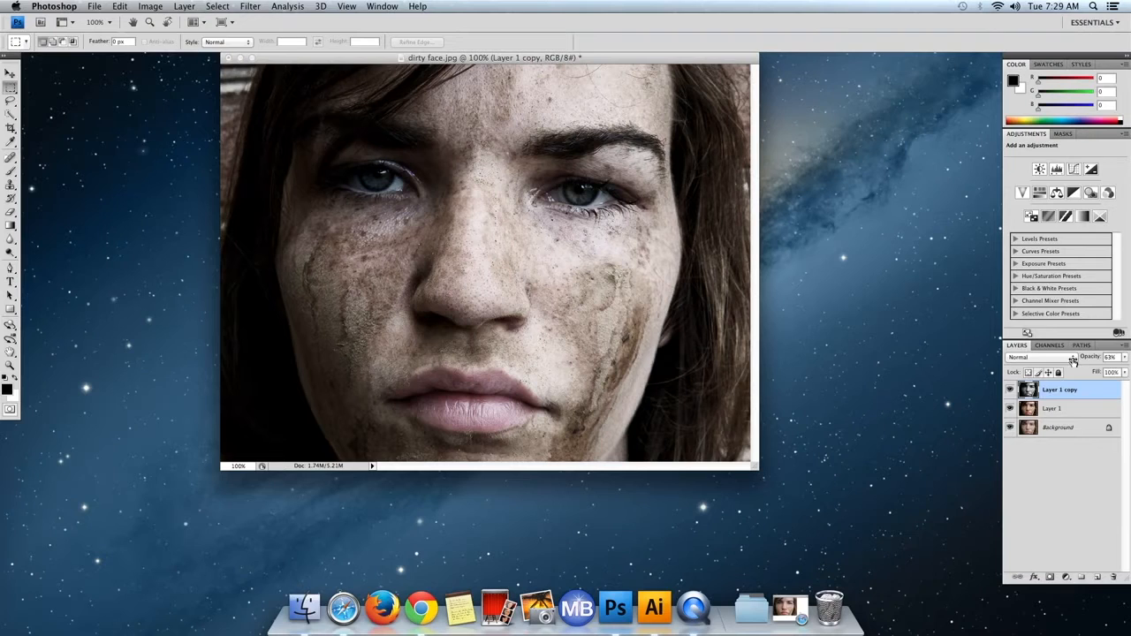
{"action": "left_click_drag", "start_coordinate": [1071, 361], "coordinate": [1074, 362]}
{"action": "left_click_drag", "start_coordinate": [1090, 357], "coordinate": [1092, 357]}
{"action": "left_click_drag", "start_coordinate": [606, 64], "coordinate": [626, 95]}
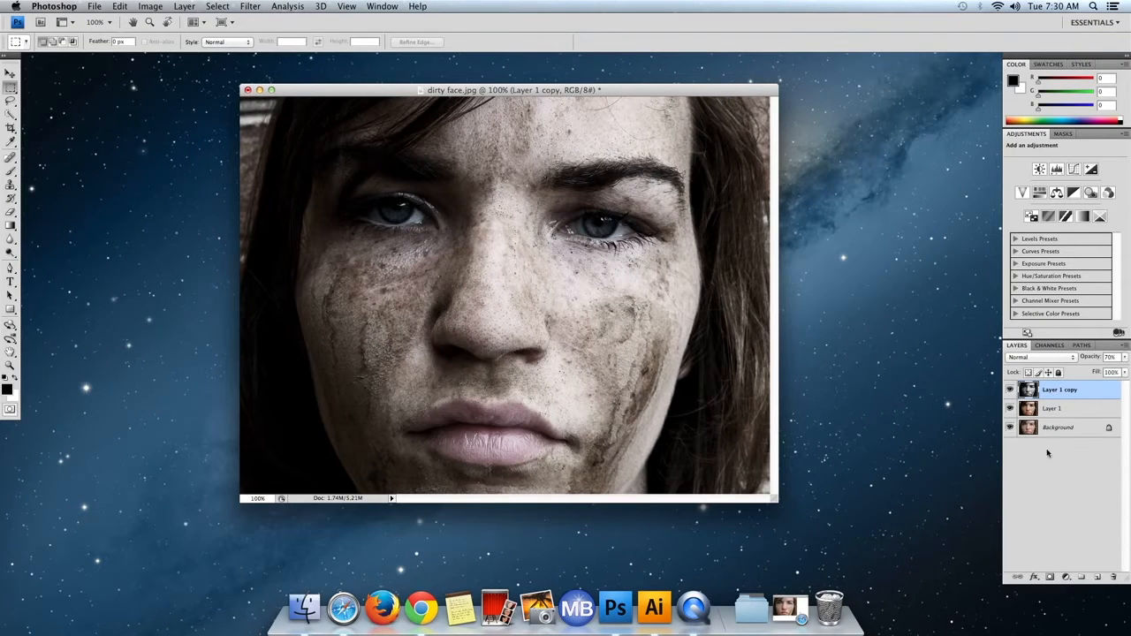
- Add a layer mask to the black-and-white copy and paint black over both irises to bring back the blue eye colour
{"action": "left_click", "coordinate": [1049, 577]}
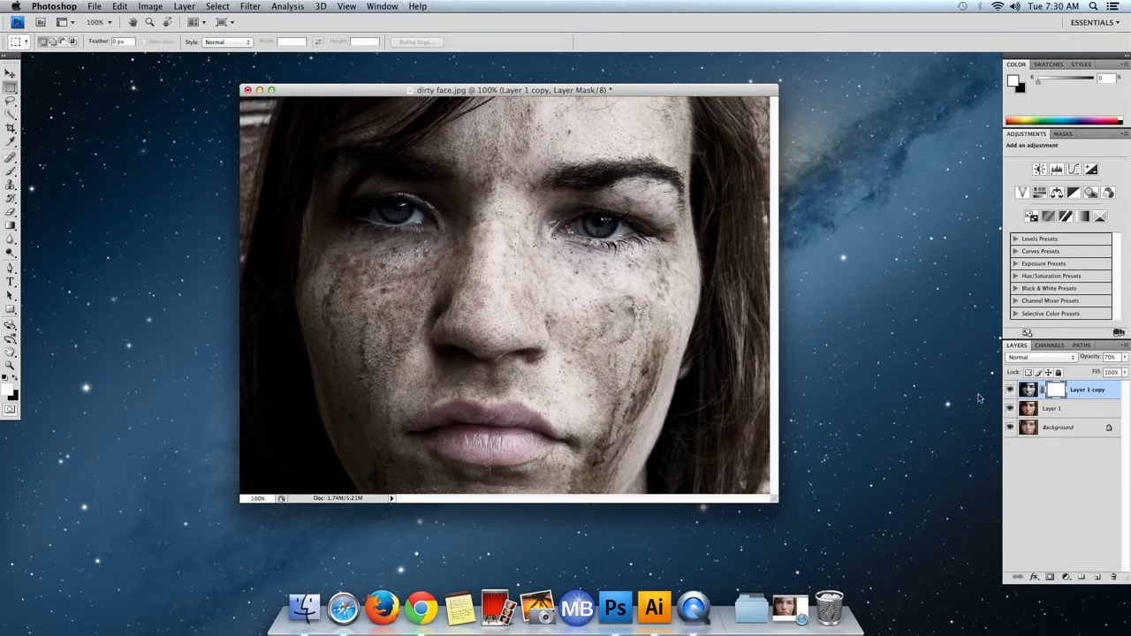
{"action": "left_click", "coordinate": [15, 378]}
{"action": "left_click", "coordinate": [10, 171]}
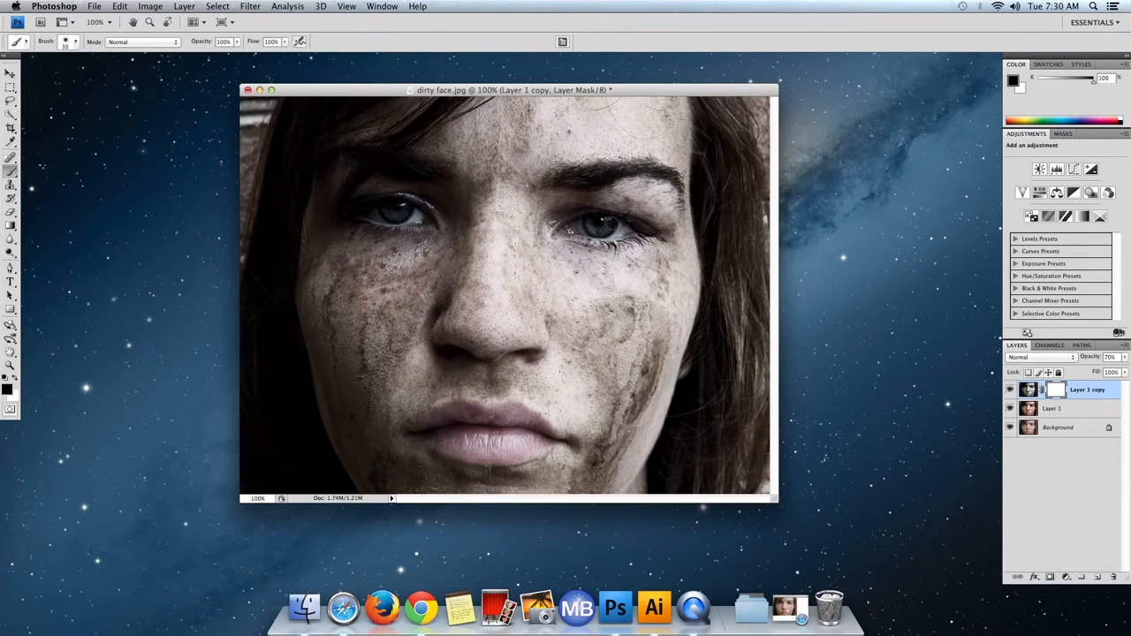
{"action": "left_click_drag", "start_coordinate": [594, 226], "coordinate": [602, 232]}
{"action": "key", "text": "super+z"}
{"action": "left_click_drag", "start_coordinate": [394, 208], "coordinate": [389, 206]}
- Merge the masked black-and-white copy with Layer 1 into a single layer
{"action": "left_click", "coordinate": [1059, 413], "text": "shift"}
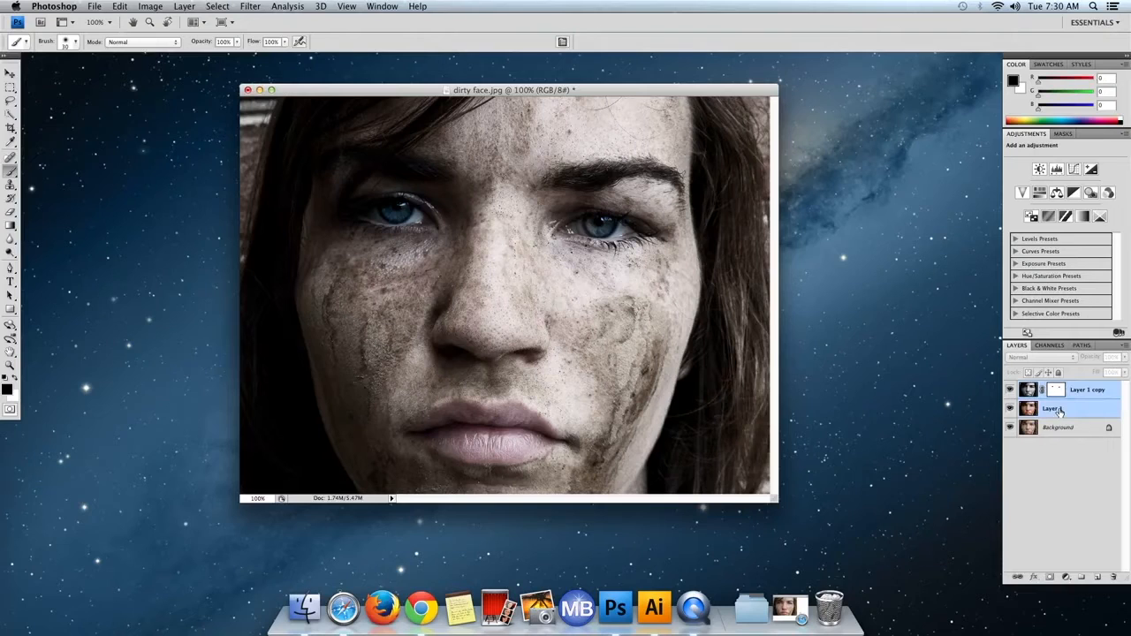
{"action": "right_click", "coordinate": [1061, 411]}
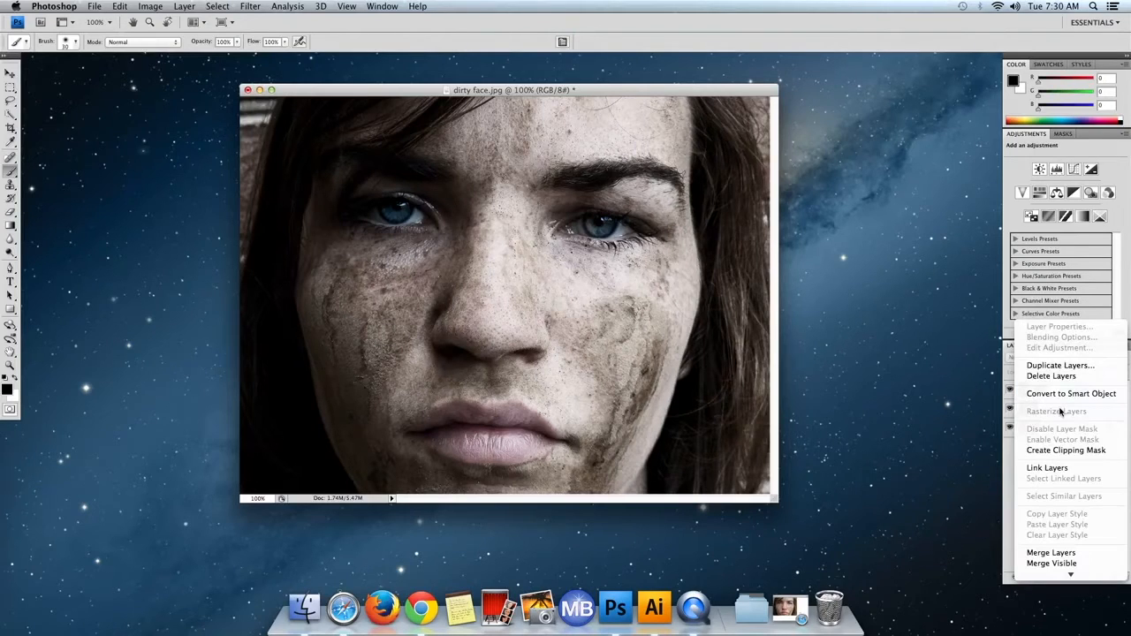
{"action": "left_click", "coordinate": [1073, 553]}
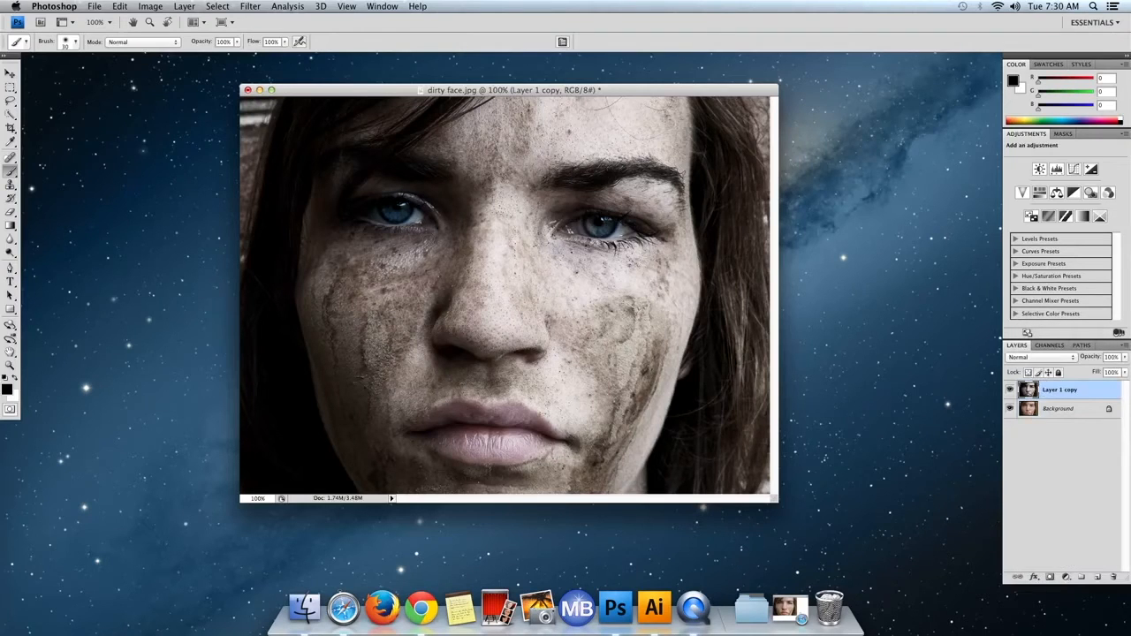
- Duplicate the merged layer and apply a High Pass filter with a 14.4-pixel radius to the copy
{"action": "key", "text": "super+j"}
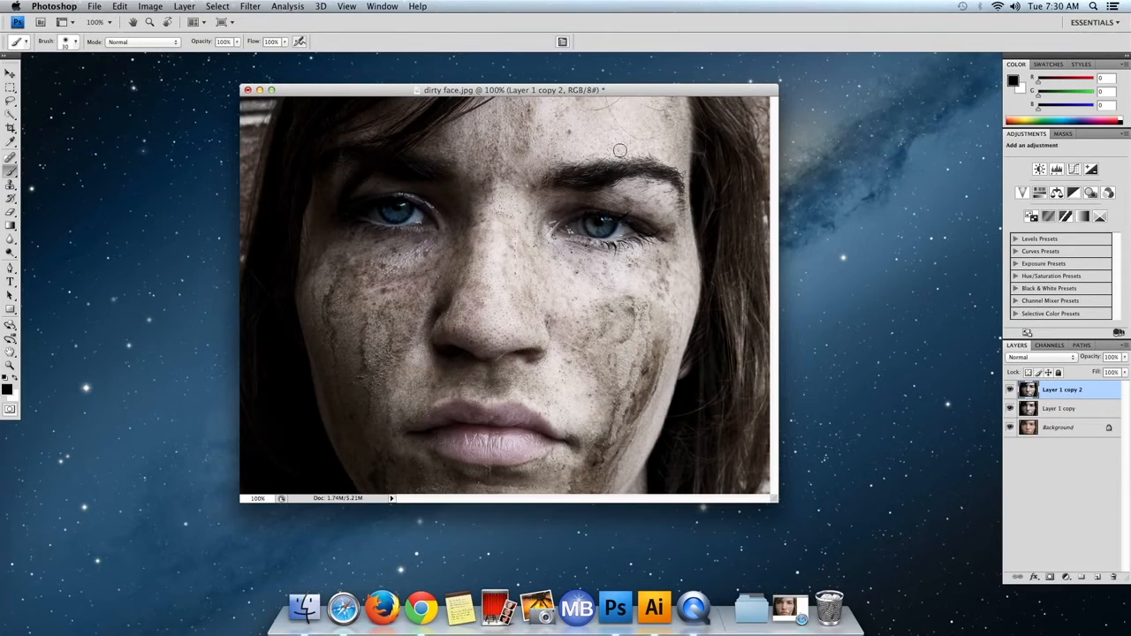
{"action": "left_click", "coordinate": [154, 8]}
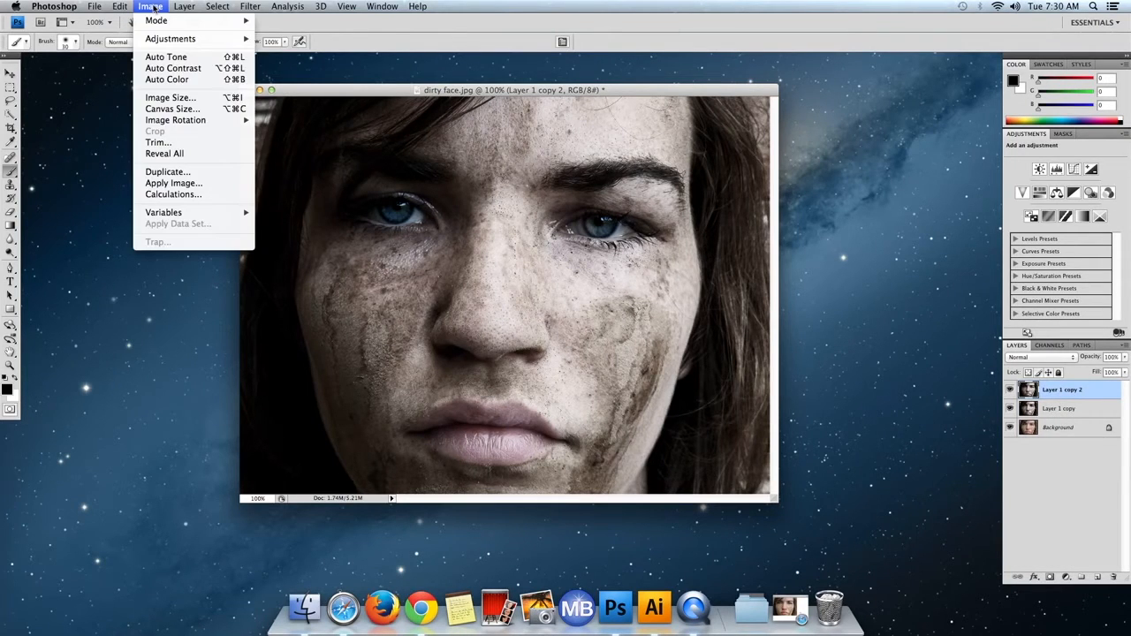
{"action": "mouse_move", "coordinate": [159, 39]}
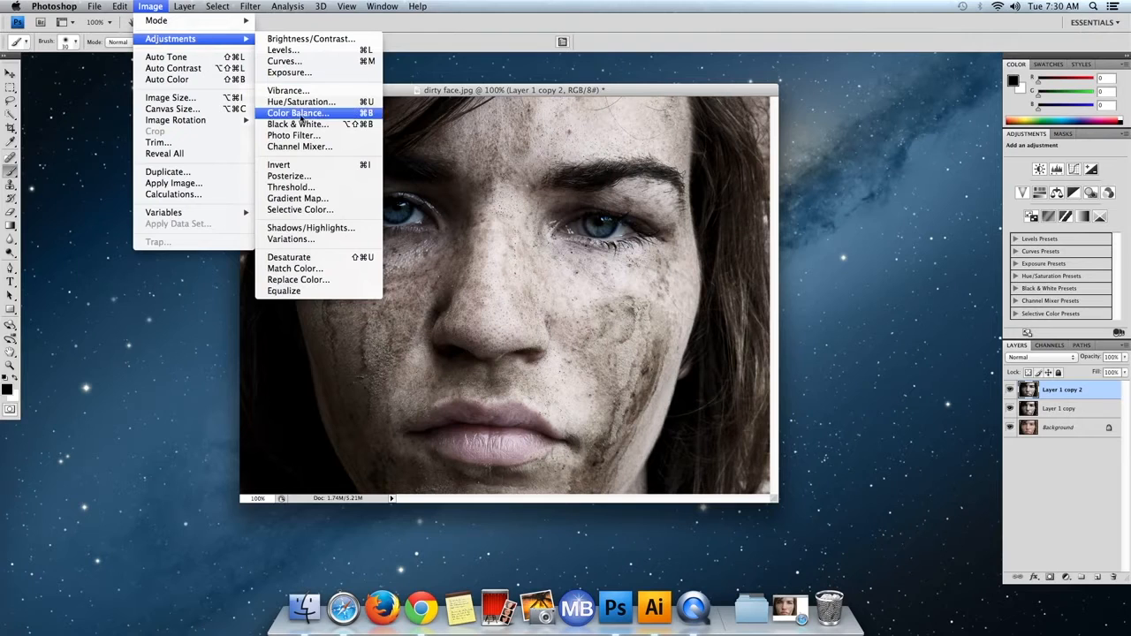
{"action": "mouse_move", "coordinate": [263, 10]}
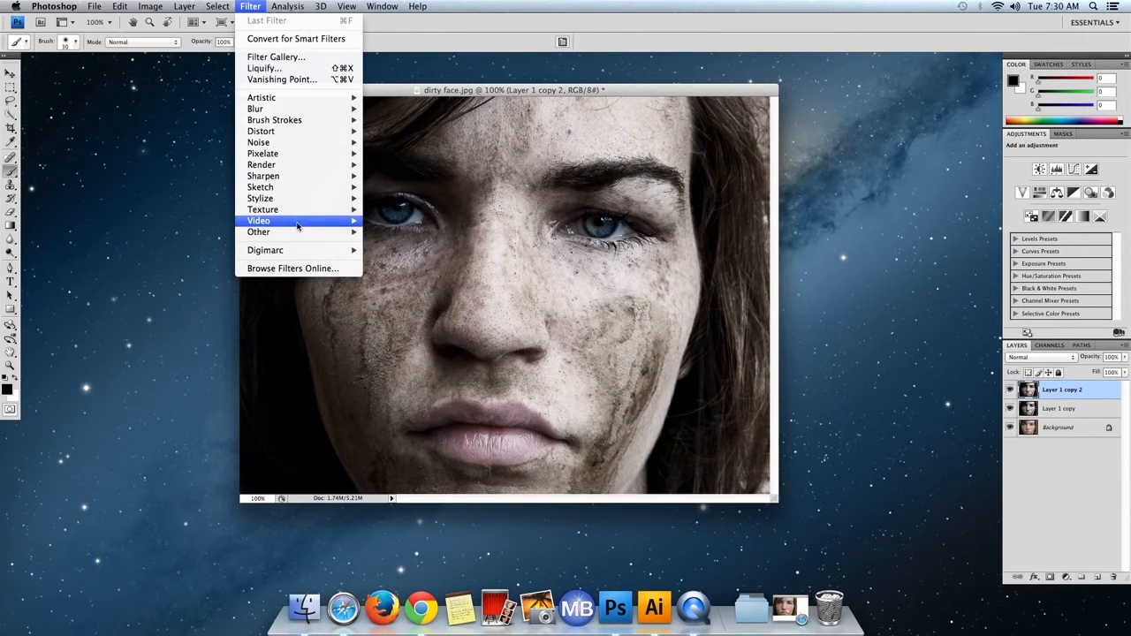
{"action": "mouse_move", "coordinate": [292, 233]}
{"action": "left_click", "coordinate": [397, 243]}
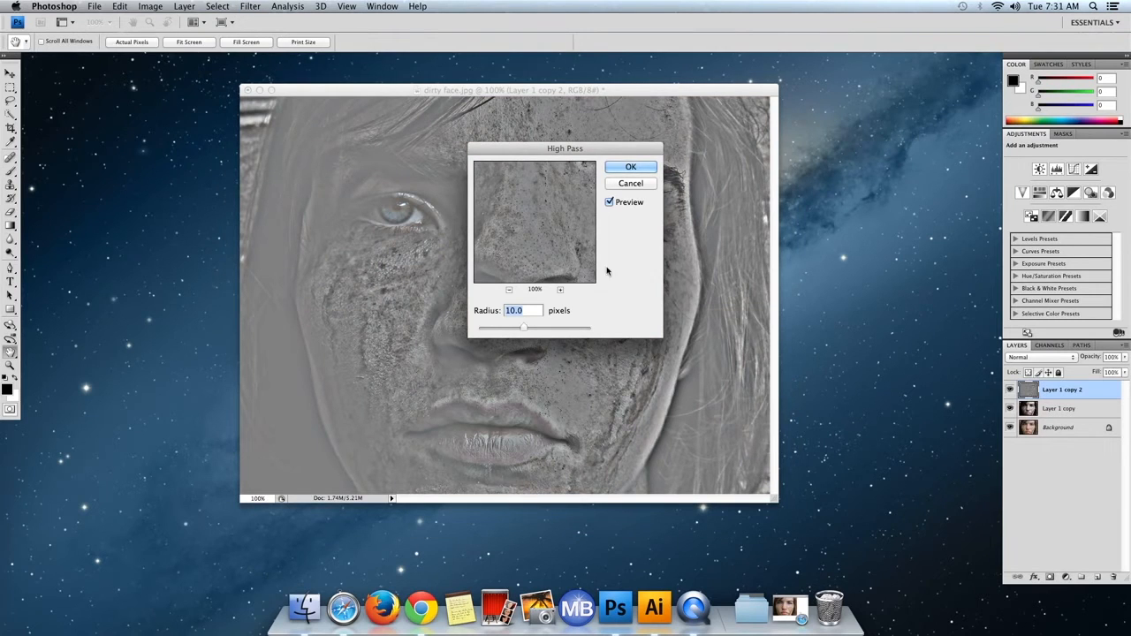
{"action": "mouse_move", "coordinate": [525, 332]}
{"action": "left_mouse_down"}
{"action": "mouse_move", "coordinate": [499, 329]}
{"action": "mouse_move", "coordinate": [527, 329]}
{"action": "left_mouse_up"}
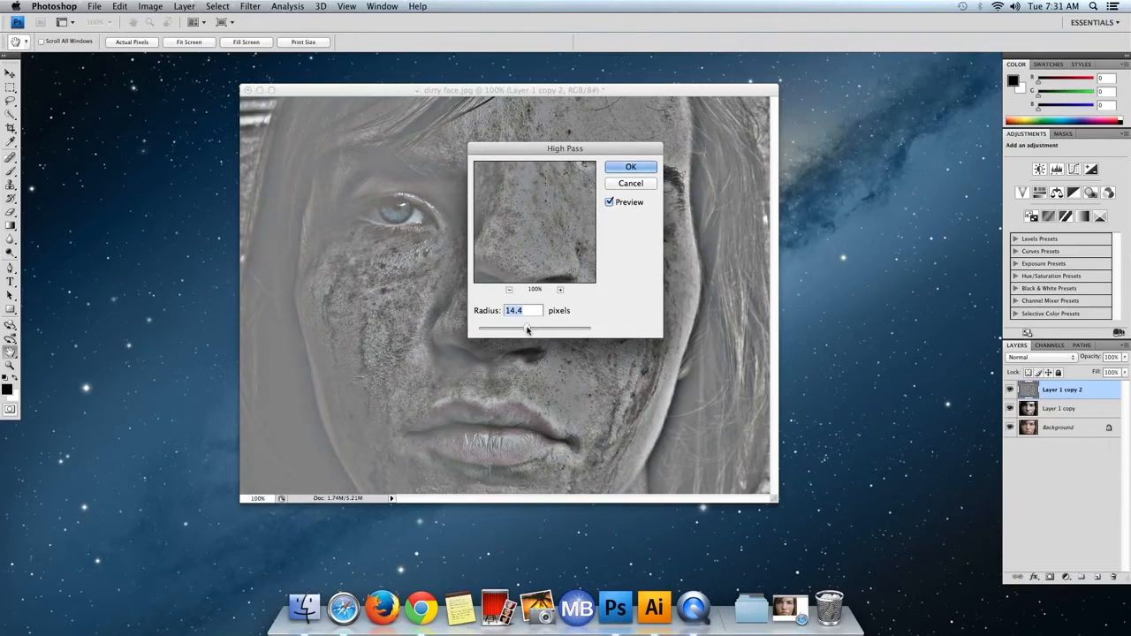
{"action": "left_click", "coordinate": [630, 167]}
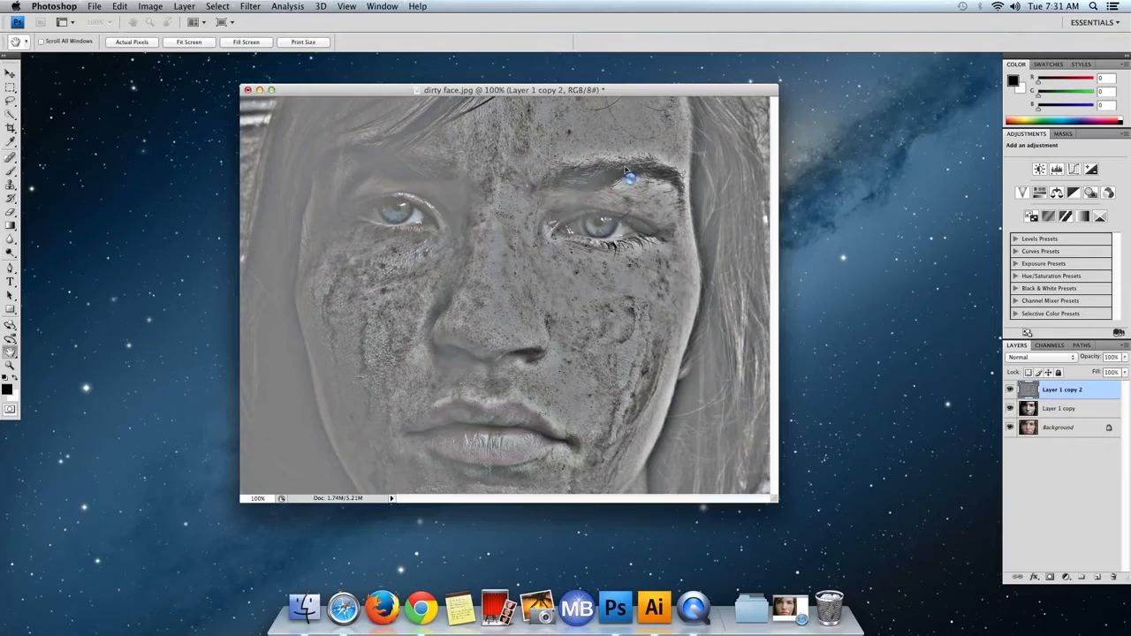
- Blend the High Pass layer as Soft Light and hide it behind an inverted, black layer mask
{"action": "key", "text": "b"}
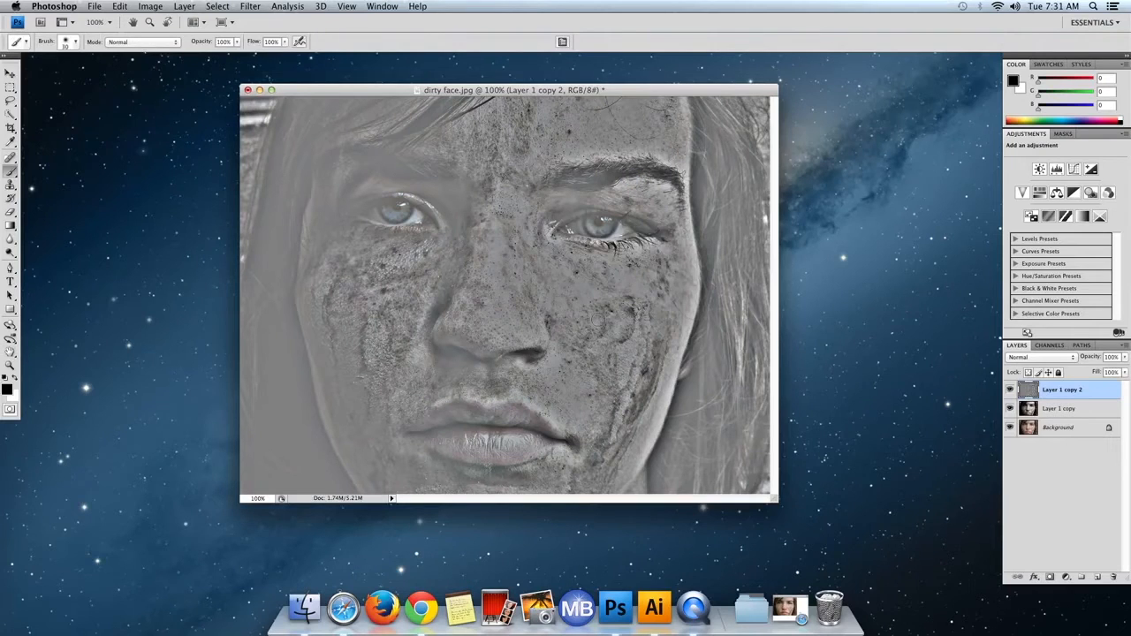
{"action": "left_click", "coordinate": [1052, 362]}
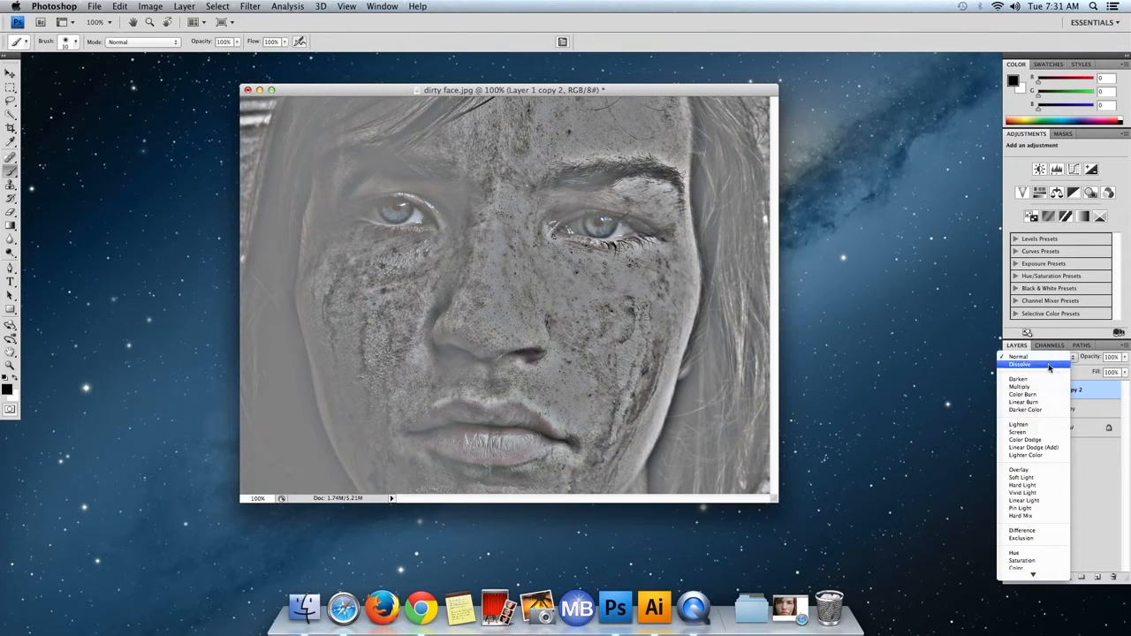
{"action": "left_click", "coordinate": [1028, 477]}
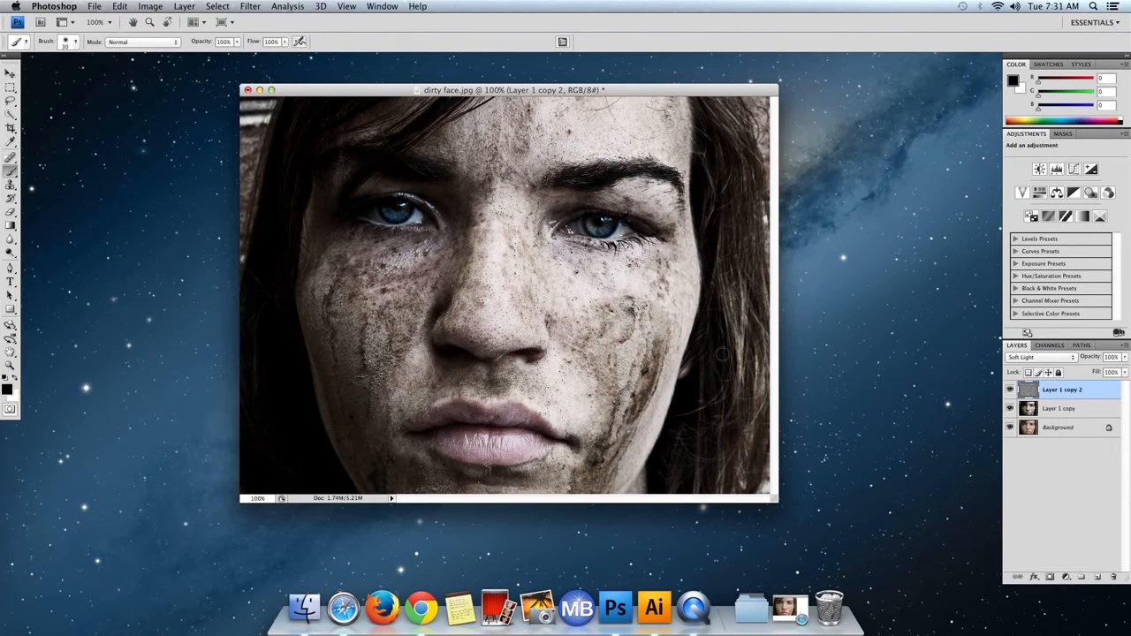
{"action": "left_click", "coordinate": [1051, 576]}
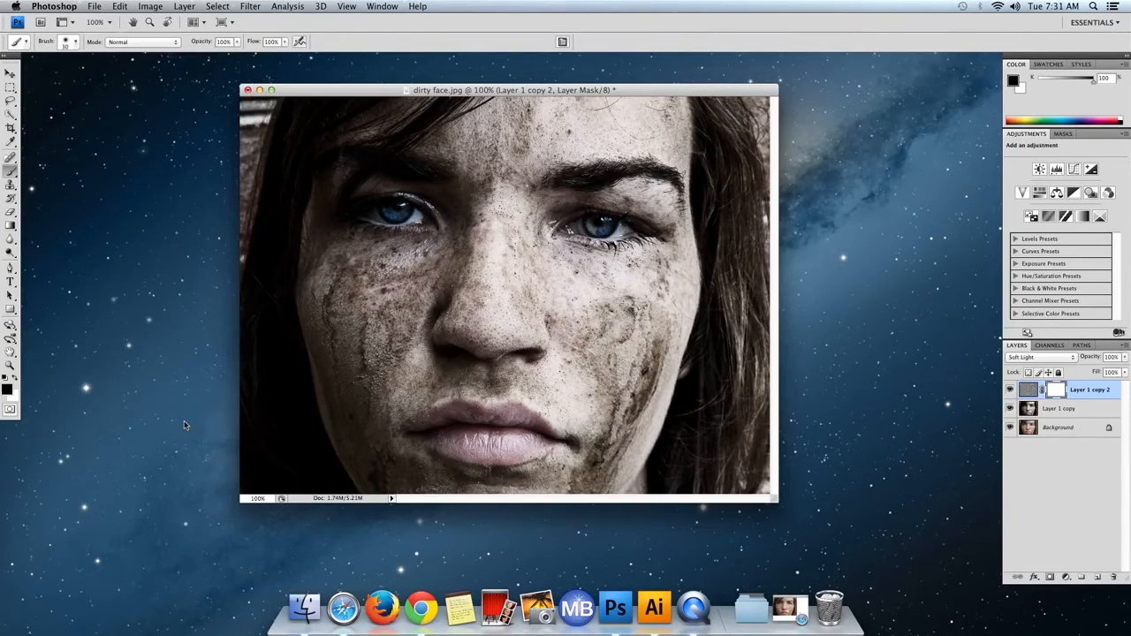
{"action": "key", "text": "super+i"}
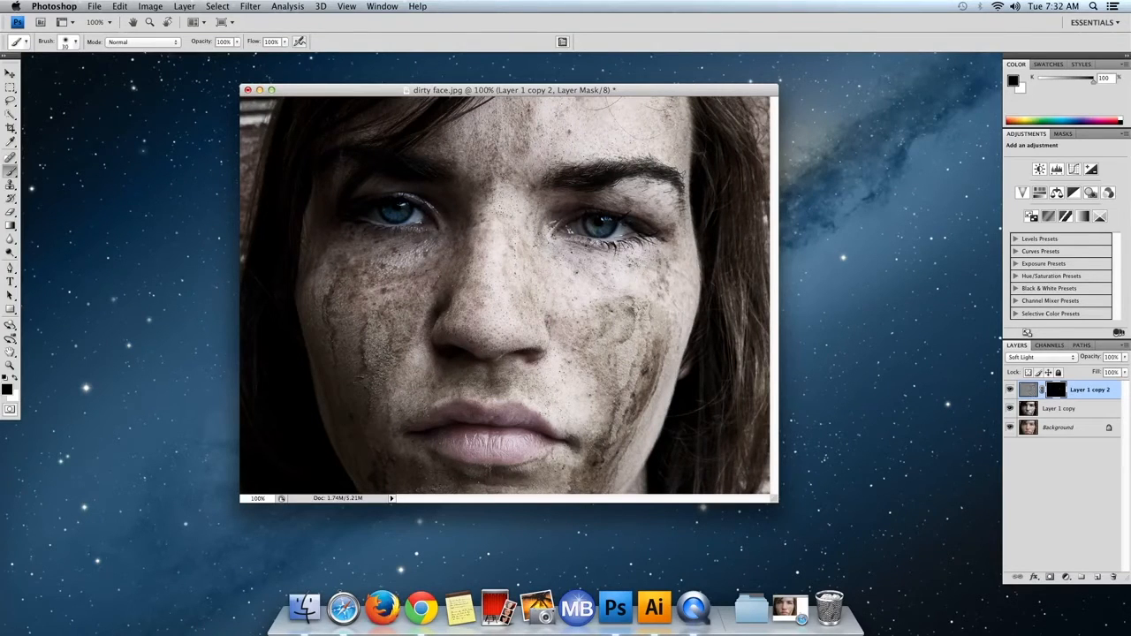
- Paint white over the face on the High Pass layer's mask with a soft 411 px brush at 71% opacity and 0% hardness
{"action": "left_click", "coordinate": [15, 380]}
{"action": "key", "text": "]"}
{"action": "key", "text": "]"}
{"action": "key", "text": "]"}
{"action": "key", "text": "]"}
{"action": "key", "text": "]"}
{"action": "key", "text": "]"}
{"action": "key", "text": "]"}
{"action": "key", "text": "]"}
{"action": "key", "text": "]"}
{"action": "left_click", "coordinate": [75, 42]}
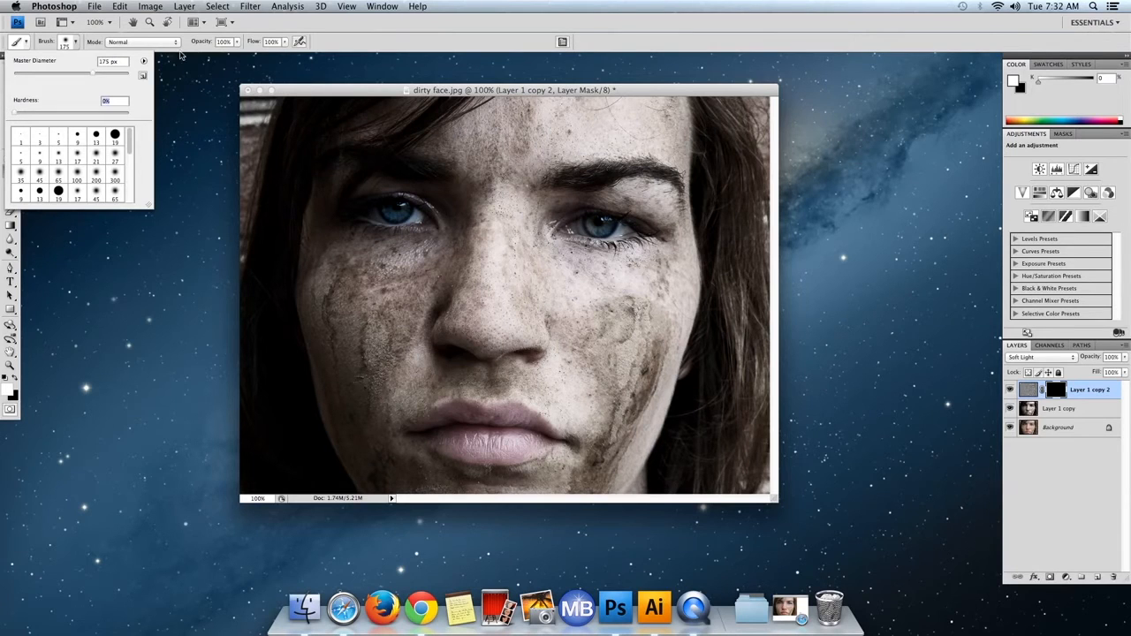
{"action": "left_click", "coordinate": [200, 45]}
{"action": "left_click_drag", "start_coordinate": [202, 45], "coordinate": [186, 46]}
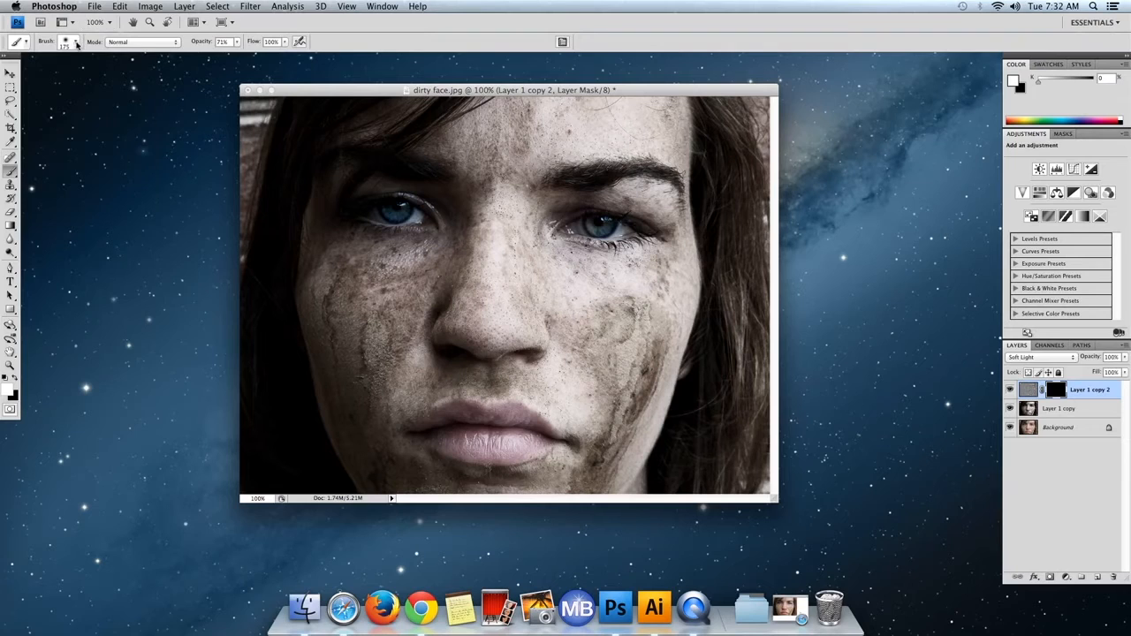
{"action": "left_click", "coordinate": [76, 43]}
{"action": "left_click_drag", "start_coordinate": [73, 79], "coordinate": [108, 74]}
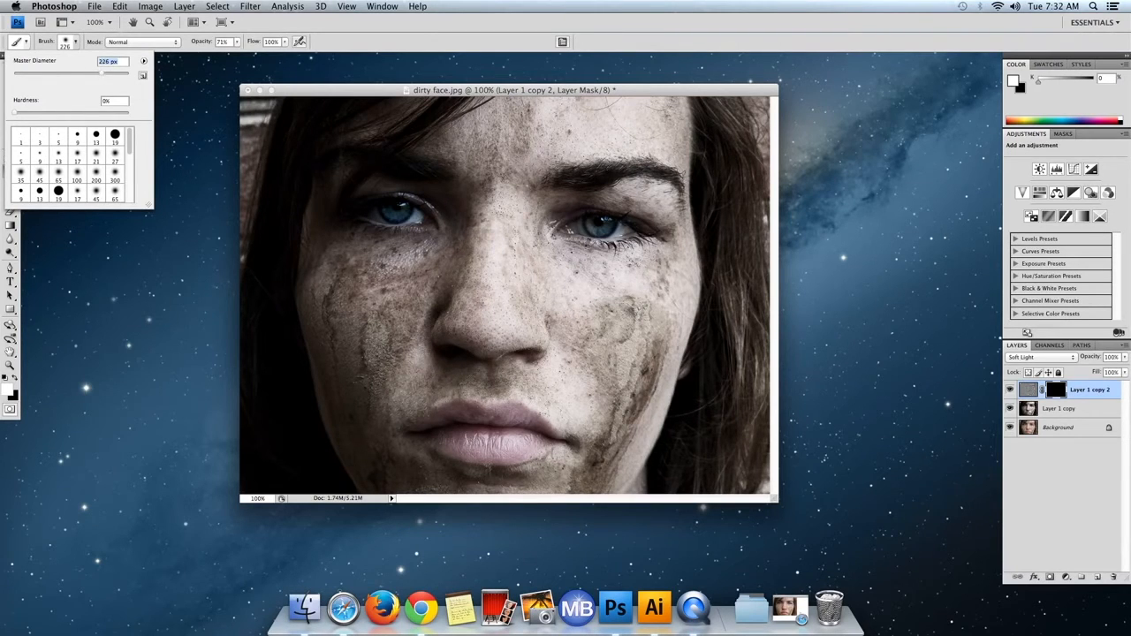
{"action": "left_click_drag", "start_coordinate": [103, 76], "coordinate": [116, 76]}
{"action": "left_click", "coordinate": [515, 234]}
{"action": "mouse_move", "coordinate": [514, 232]}
{"action": "left_mouse_down"}
{"action": "mouse_move", "coordinate": [509, 267]}
{"action": "mouse_move", "coordinate": [491, 250]}
{"action": "mouse_move", "coordinate": [454, 250]}
{"action": "mouse_move", "coordinate": [436, 226]}
{"action": "mouse_move", "coordinate": [543, 199]}
{"action": "mouse_move", "coordinate": [561, 256]}
{"action": "mouse_move", "coordinate": [574, 190]}
{"action": "mouse_move", "coordinate": [541, 193]}
{"action": "mouse_move", "coordinate": [521, 232]}
{"action": "mouse_move", "coordinate": [424, 172]}
{"action": "mouse_move", "coordinate": [486, 159]}
{"action": "mouse_move", "coordinate": [521, 177]}
{"action": "mouse_move", "coordinate": [538, 208]}
{"action": "mouse_move", "coordinate": [544, 300]}
{"action": "mouse_move", "coordinate": [503, 376]}
{"action": "mouse_move", "coordinate": [521, 379]}
{"action": "mouse_move", "coordinate": [445, 251]}
{"action": "mouse_move", "coordinate": [438, 325]}
{"action": "mouse_move", "coordinate": [463, 353]}
{"action": "mouse_move", "coordinate": [548, 345]}
{"action": "mouse_move", "coordinate": [495, 300]}
{"action": "mouse_move", "coordinate": [479, 395]}
{"action": "mouse_move", "coordinate": [521, 266]}
{"action": "mouse_move", "coordinate": [530, 282]}
{"action": "mouse_move", "coordinate": [495, 318]}
{"action": "mouse_move", "coordinate": [563, 257]}
{"action": "mouse_move", "coordinate": [534, 291]}
{"action": "mouse_move", "coordinate": [565, 283]}
{"action": "left_mouse_up"}
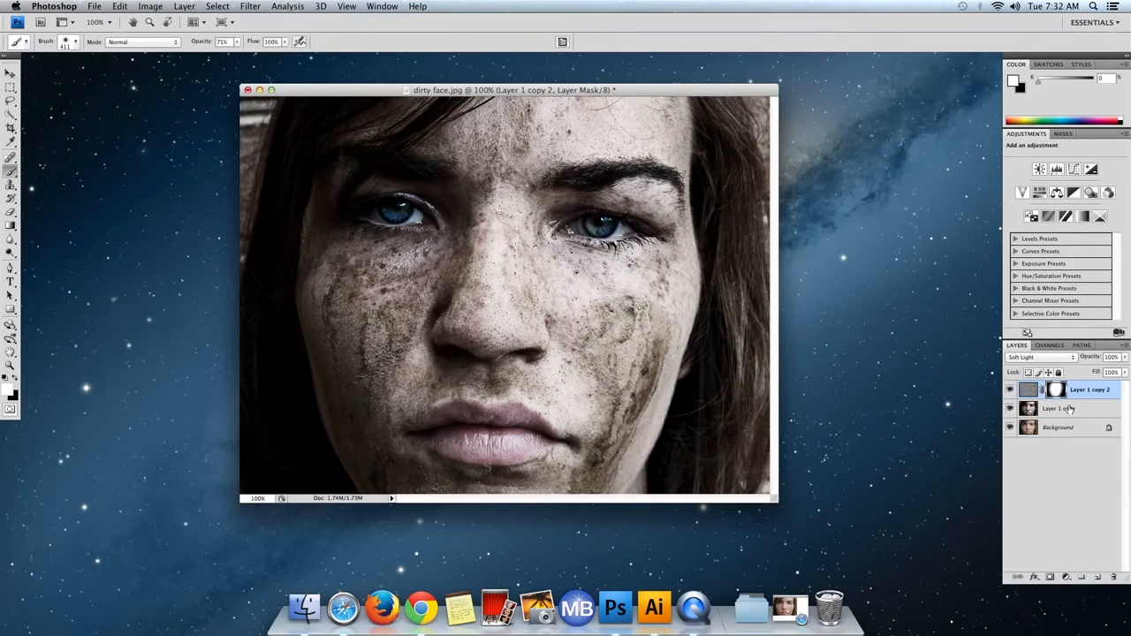
- Merge the masked High Pass layer with Layer 1 copy below it
{"action": "left_click", "coordinate": [1064, 413]}
{"action": "left_click", "coordinate": [1079, 392], "text": "shift"}
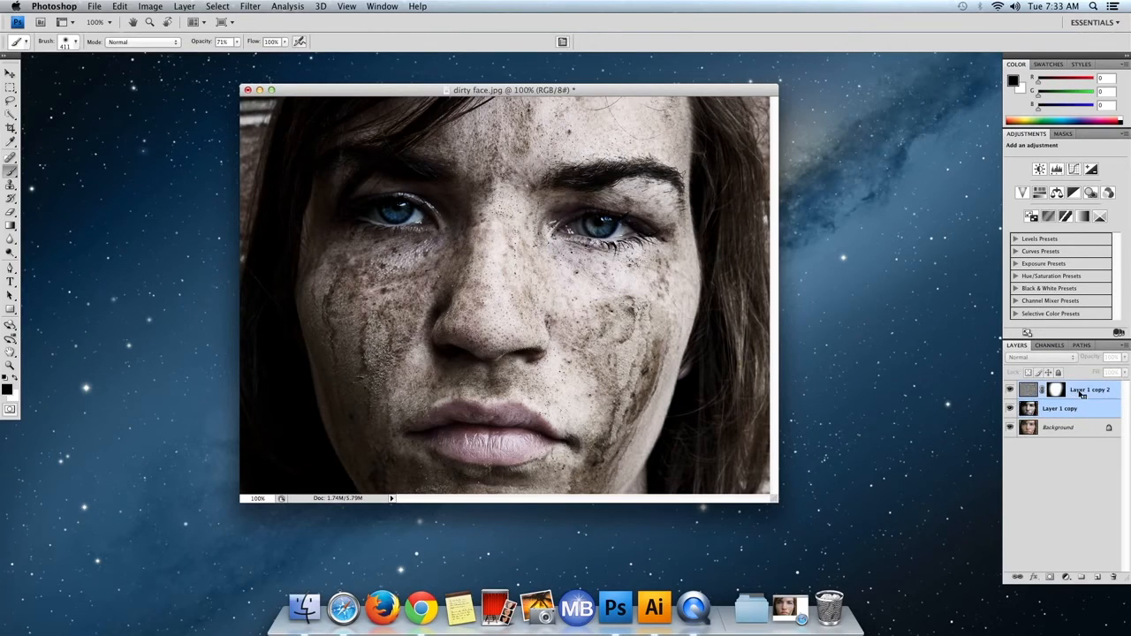
{"action": "right_click", "coordinate": [1081, 394]}
{"action": "left_click", "coordinate": [1085, 554]}
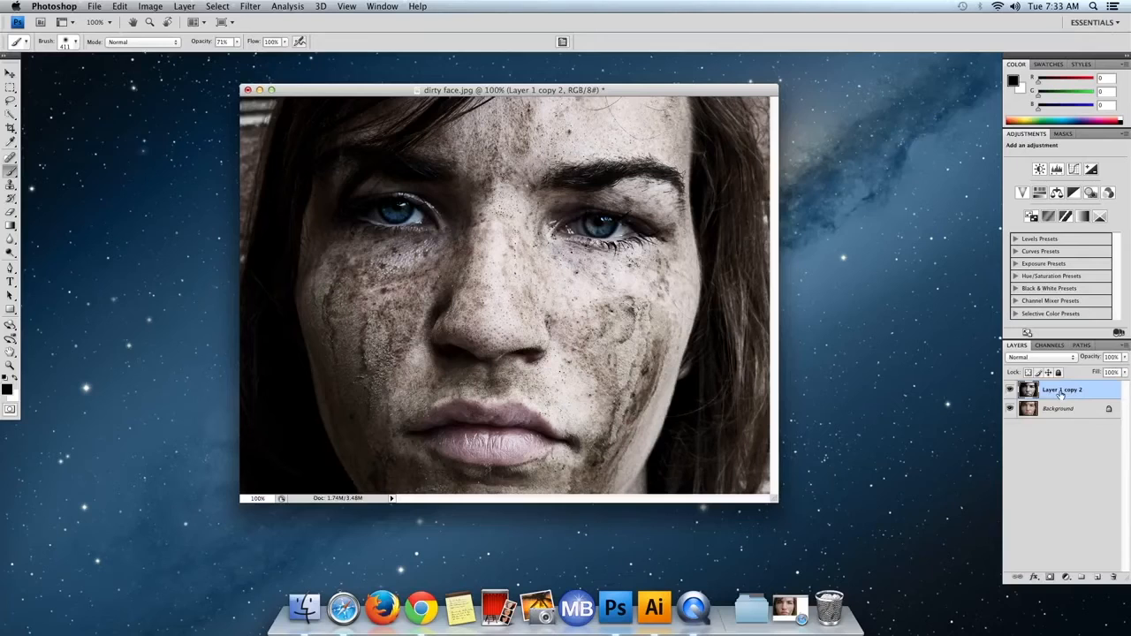
- Duplicate the merged layer and set the copy's blend mode to Multiply
{"action": "key", "text": "super+j"}
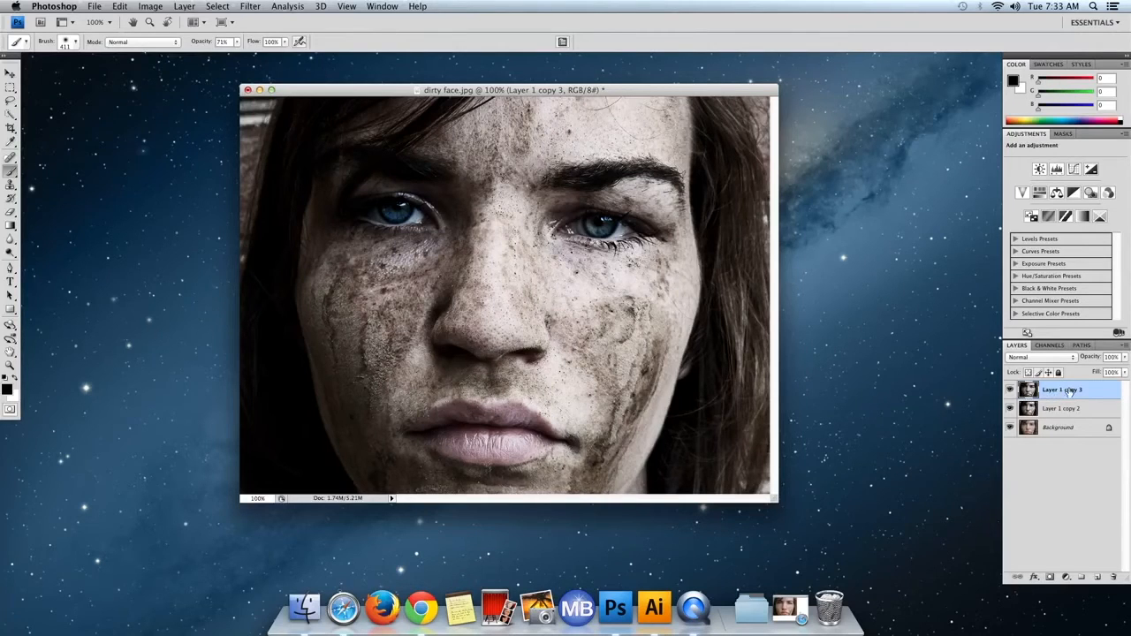
{"action": "left_click", "coordinate": [1069, 358]}
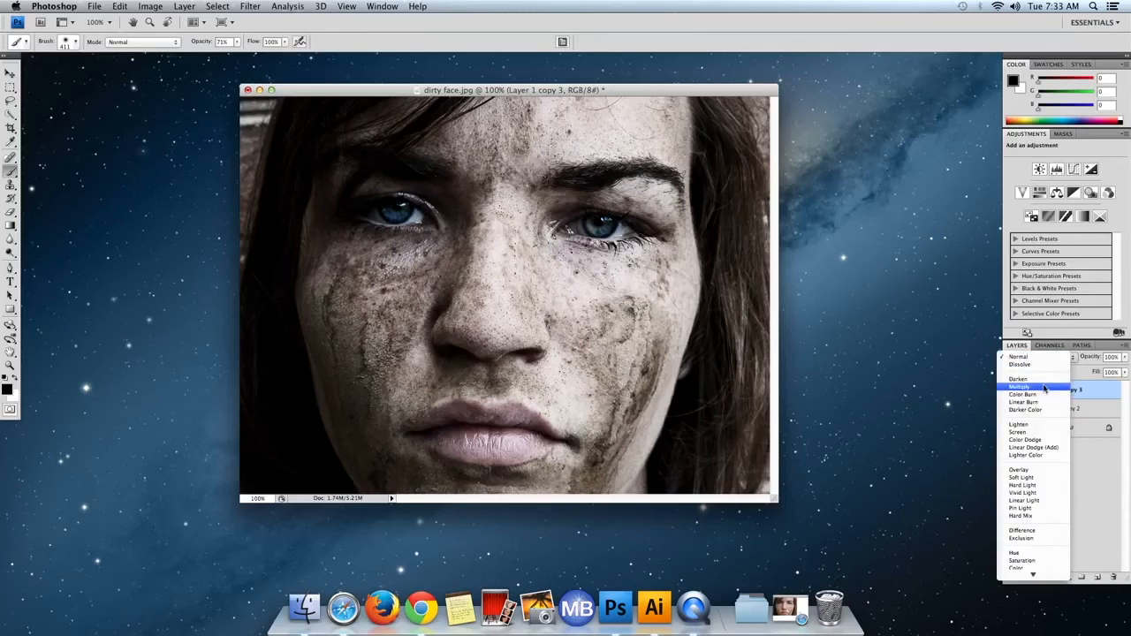
{"action": "left_click", "coordinate": [1044, 388]}
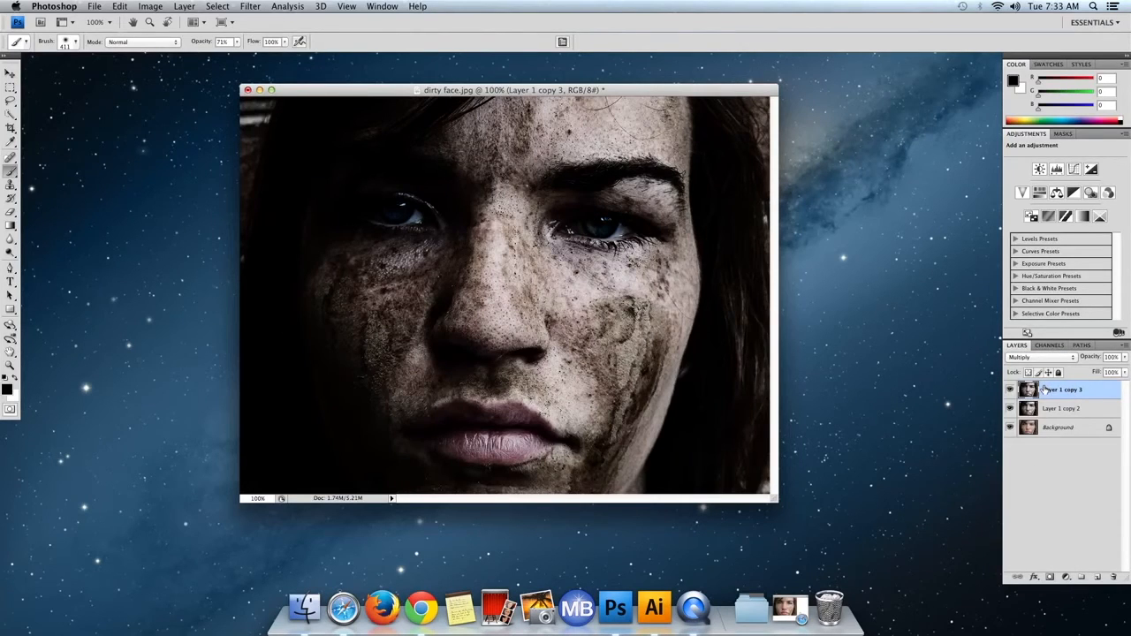
- Add a mask to the Multiply layer and paint black over the face, keeping the darkening only around the image edges
{"action": "key", "text": "x"}
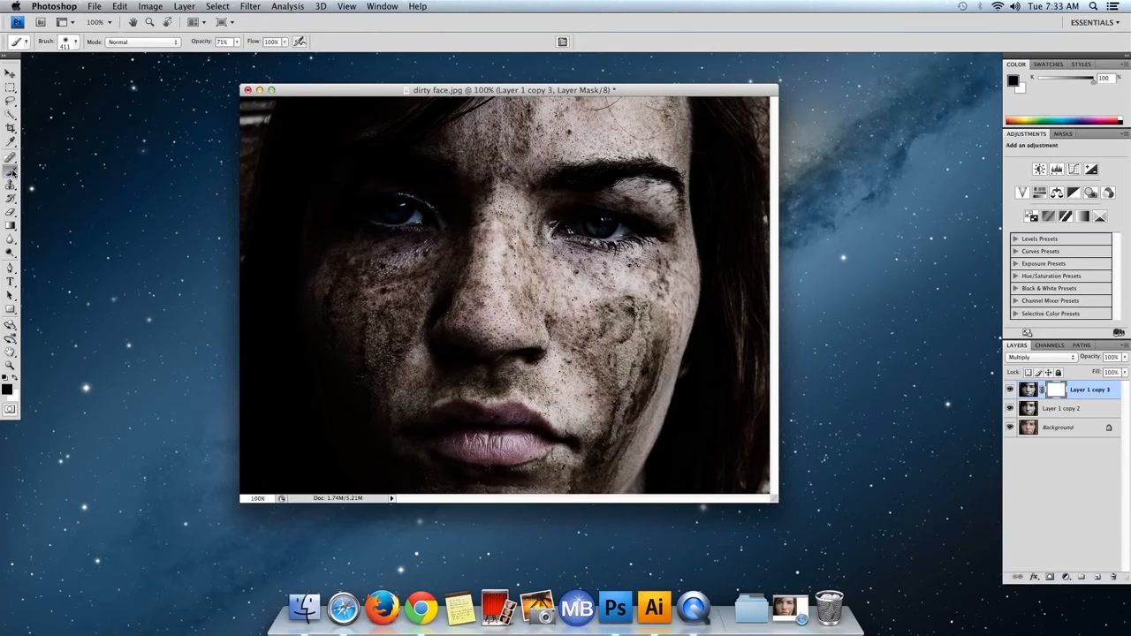
{"action": "left_click", "coordinate": [1053, 389]}
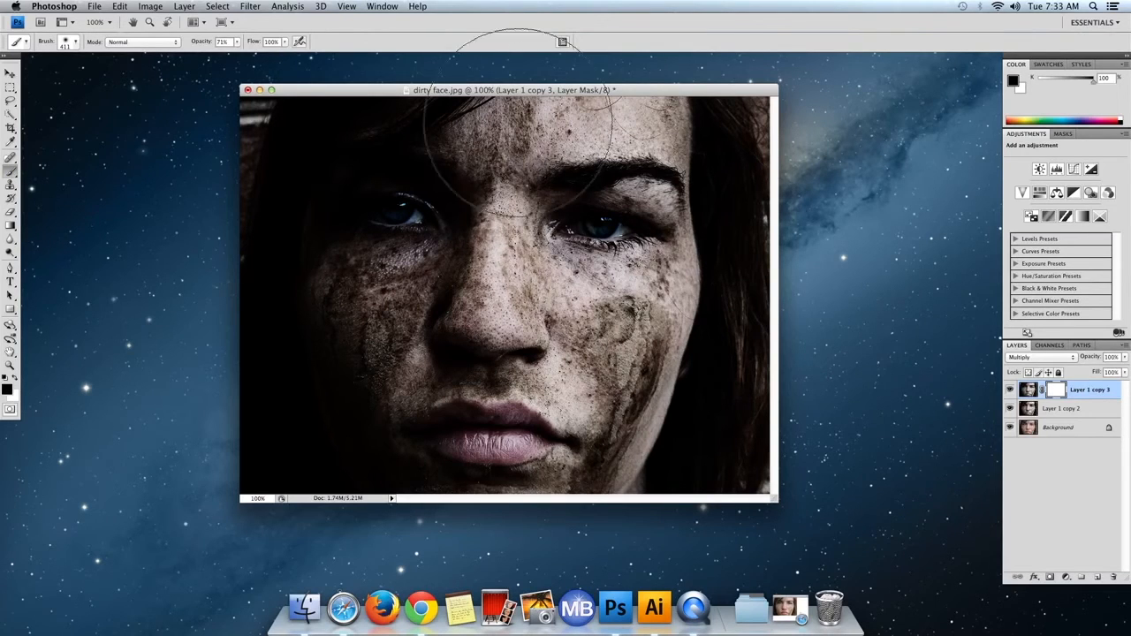
{"action": "mouse_move", "coordinate": [496, 193]}
{"action": "left_mouse_down"}
{"action": "mouse_move", "coordinate": [490, 279]}
{"action": "mouse_move", "coordinate": [510, 309]}
{"action": "mouse_move", "coordinate": [543, 237]}
{"action": "mouse_move", "coordinate": [508, 176]}
{"action": "mouse_move", "coordinate": [473, 172]}
{"action": "mouse_move", "coordinate": [426, 250]}
{"action": "mouse_move", "coordinate": [447, 172]}
{"action": "mouse_move", "coordinate": [422, 225]}
{"action": "mouse_move", "coordinate": [423, 341]}
{"action": "mouse_move", "coordinate": [453, 392]}
{"action": "mouse_move", "coordinate": [492, 422]}
{"action": "mouse_move", "coordinate": [572, 371]}
{"action": "mouse_move", "coordinate": [614, 139]}
{"action": "mouse_move", "coordinate": [635, 297]}
{"action": "mouse_move", "coordinate": [613, 391]}
{"action": "mouse_move", "coordinate": [554, 437]}
{"action": "mouse_move", "coordinate": [511, 439]}
{"action": "mouse_move", "coordinate": [384, 382]}
{"action": "mouse_move", "coordinate": [352, 261]}
{"action": "mouse_move", "coordinate": [363, 192]}
{"action": "mouse_move", "coordinate": [401, 119]}
{"action": "mouse_move", "coordinate": [352, 241]}
{"action": "mouse_move", "coordinate": [353, 347]}
{"action": "mouse_move", "coordinate": [370, 428]}
{"action": "mouse_move", "coordinate": [360, 440]}
{"action": "mouse_move", "coordinate": [339, 294]}
{"action": "mouse_move", "coordinate": [373, 128]}
{"action": "mouse_move", "coordinate": [385, 137]}
{"action": "mouse_move", "coordinate": [364, 225]}
{"action": "mouse_move", "coordinate": [386, 367]}
{"action": "mouse_move", "coordinate": [479, 407]}
{"action": "mouse_move", "coordinate": [595, 423]}
{"action": "mouse_move", "coordinate": [632, 339]}
{"action": "mouse_move", "coordinate": [647, 196]}
{"action": "mouse_move", "coordinate": [651, 389]}
{"action": "mouse_move", "coordinate": [631, 413]}
{"action": "mouse_move", "coordinate": [559, 440]}
{"action": "mouse_move", "coordinate": [502, 377]}
{"action": "mouse_move", "coordinate": [470, 246]}
{"action": "mouse_move", "coordinate": [439, 283]}
{"action": "mouse_move", "coordinate": [494, 221]}
{"action": "mouse_move", "coordinate": [468, 176]}
{"action": "mouse_move", "coordinate": [477, 282]}
{"action": "mouse_move", "coordinate": [532, 382]}
{"action": "mouse_move", "coordinate": [521, 292]}
{"action": "mouse_move", "coordinate": [508, 389]}
{"action": "mouse_move", "coordinate": [519, 305]}
{"action": "mouse_move", "coordinate": [454, 358]}
{"action": "mouse_move", "coordinate": [535, 378]}
{"action": "mouse_move", "coordinate": [450, 184]}
{"action": "mouse_move", "coordinate": [477, 406]}
{"action": "mouse_move", "coordinate": [563, 243]}
{"action": "mouse_move", "coordinate": [490, 180]}
{"action": "mouse_move", "coordinate": [708, 278]}
{"action": "left_mouse_up"}
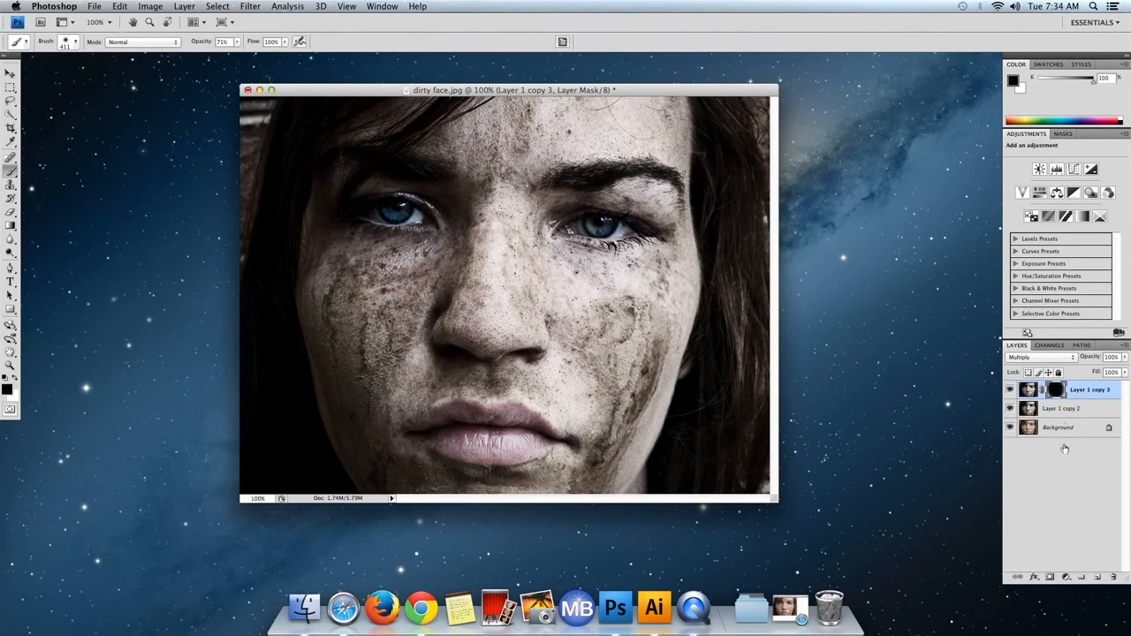
- Merge the masked Multiply layer with Layer 1 copy 2 below it
{"action": "left_click", "coordinate": [1078, 409], "text": "shift"}
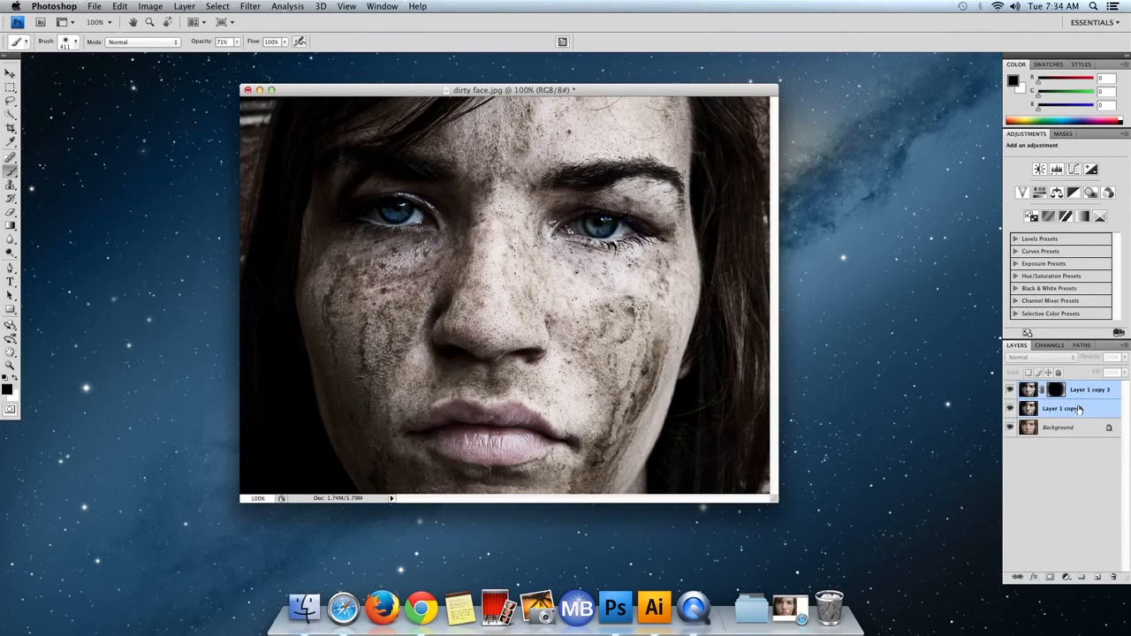
{"action": "left_click", "coordinate": [1078, 409]}
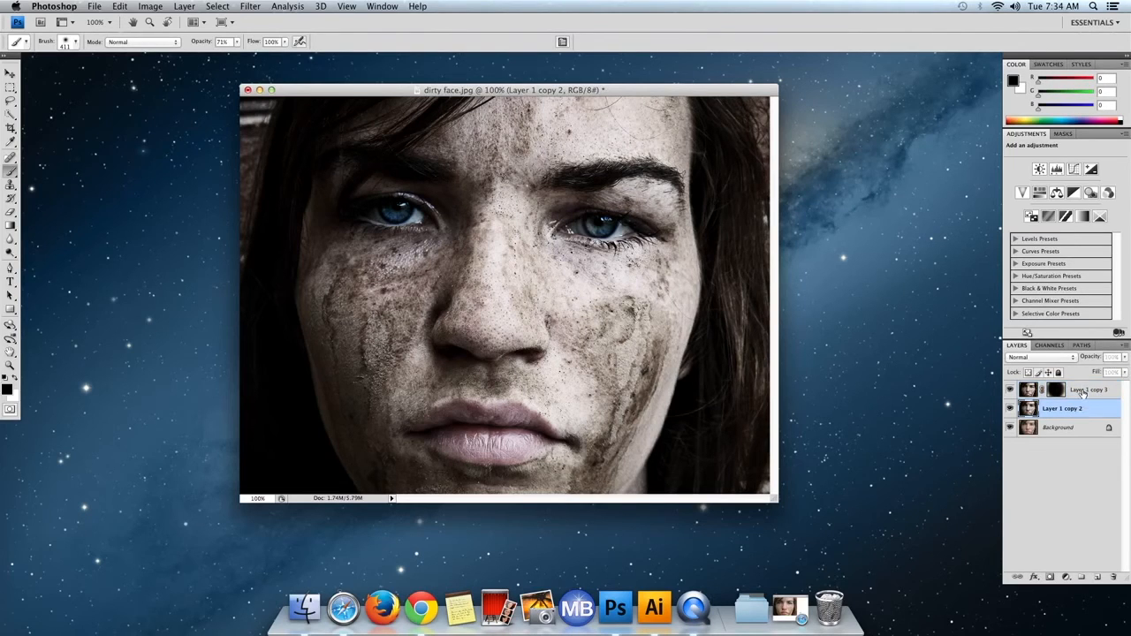
{"action": "left_click", "coordinate": [1083, 393], "text": "shift"}
{"action": "right_click", "coordinate": [1083, 393]}
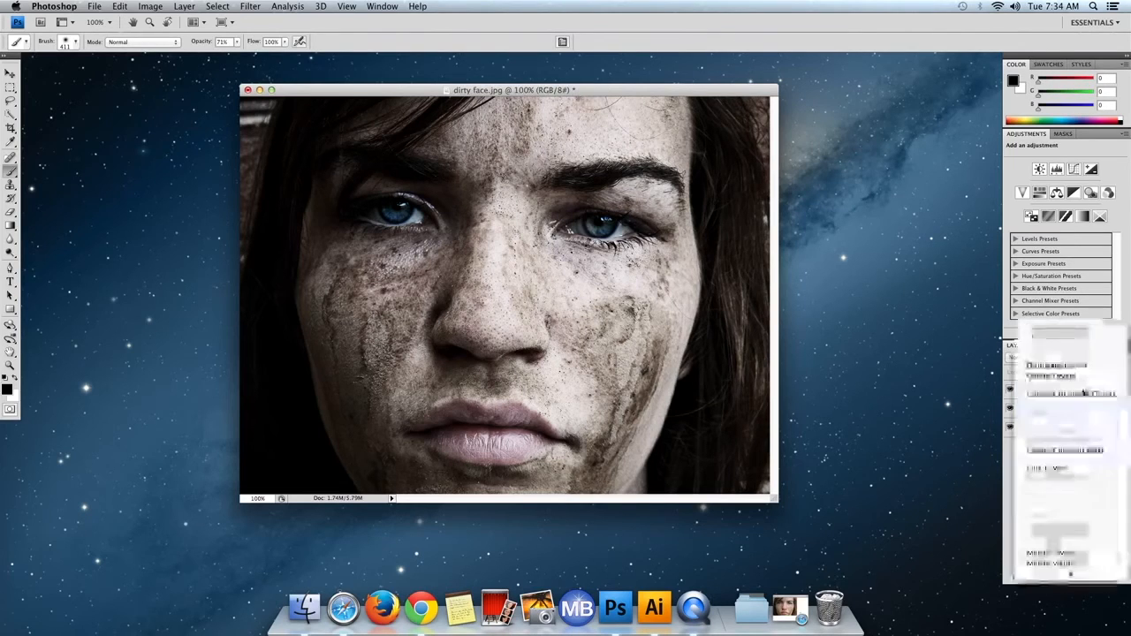
{"action": "left_click", "coordinate": [1071, 553]}
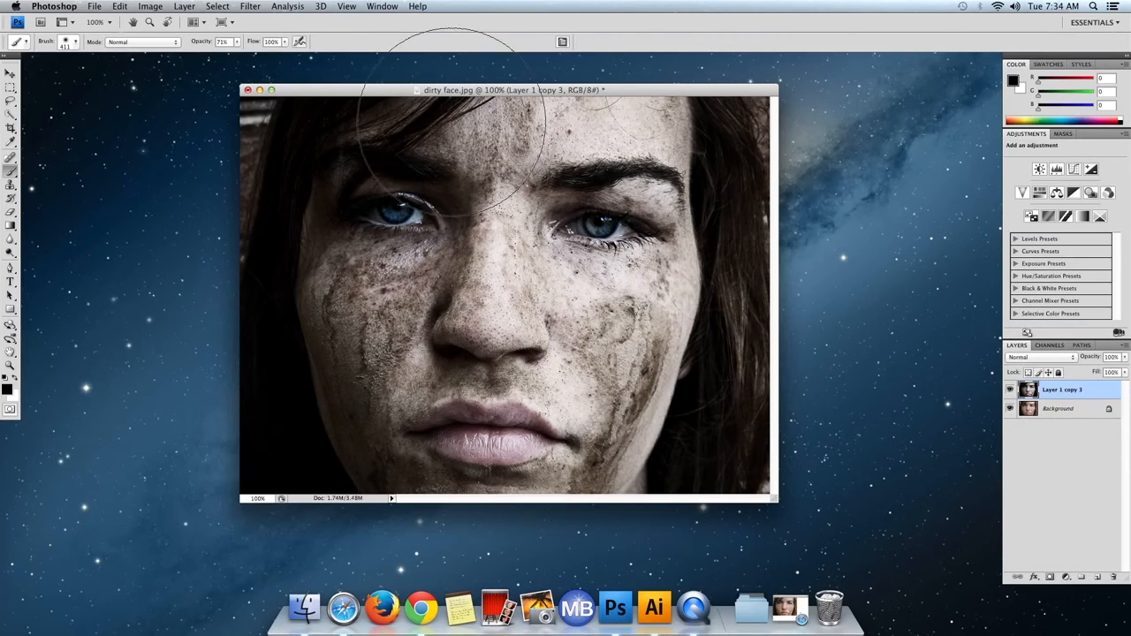
- Try a Hue/Saturation adjustment on Layer 1 copy 3, raising the saturation of the Blues range to about +42
{"action": "left_click", "coordinate": [151, 8]}
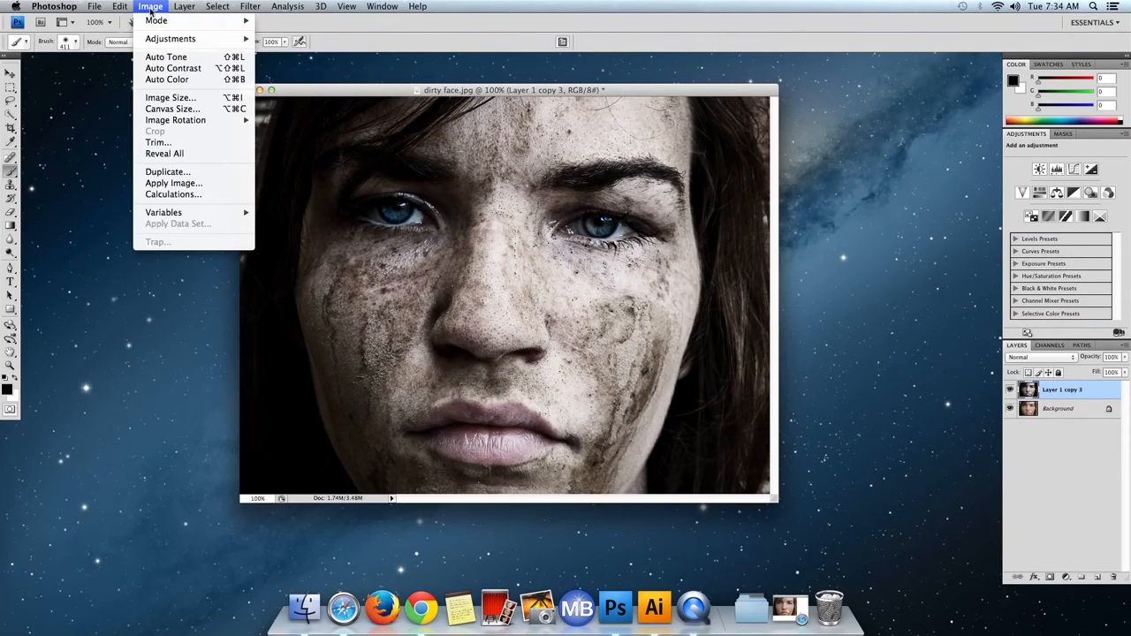
{"action": "mouse_move", "coordinate": [161, 39]}
{"action": "left_click", "coordinate": [285, 103]}
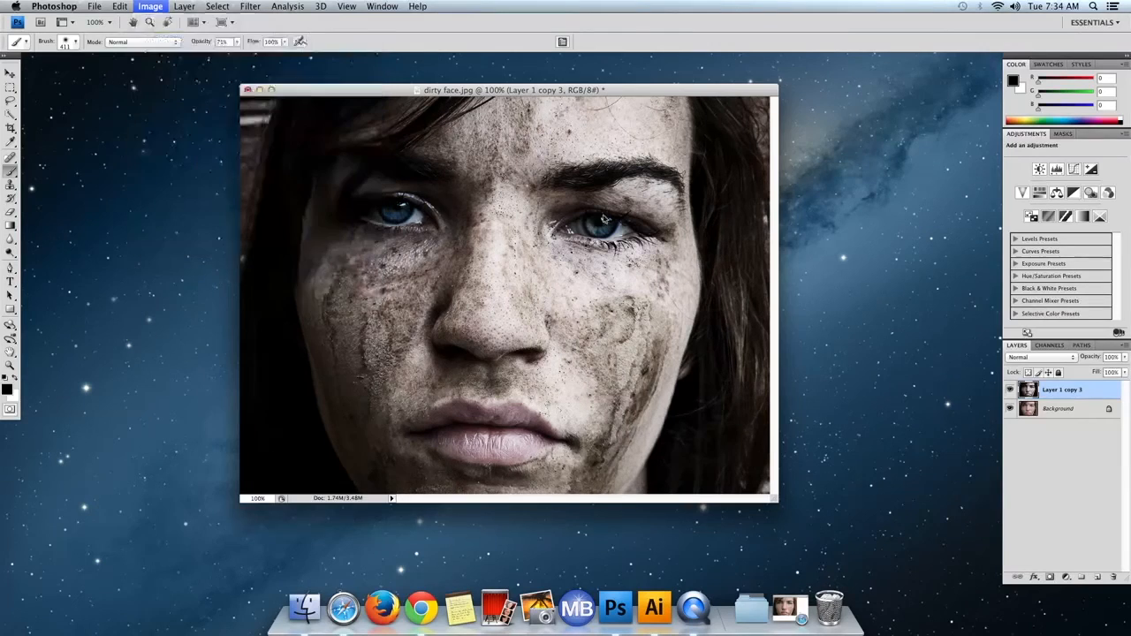
{"action": "left_click_drag", "start_coordinate": [589, 142], "coordinate": [954, 102]}
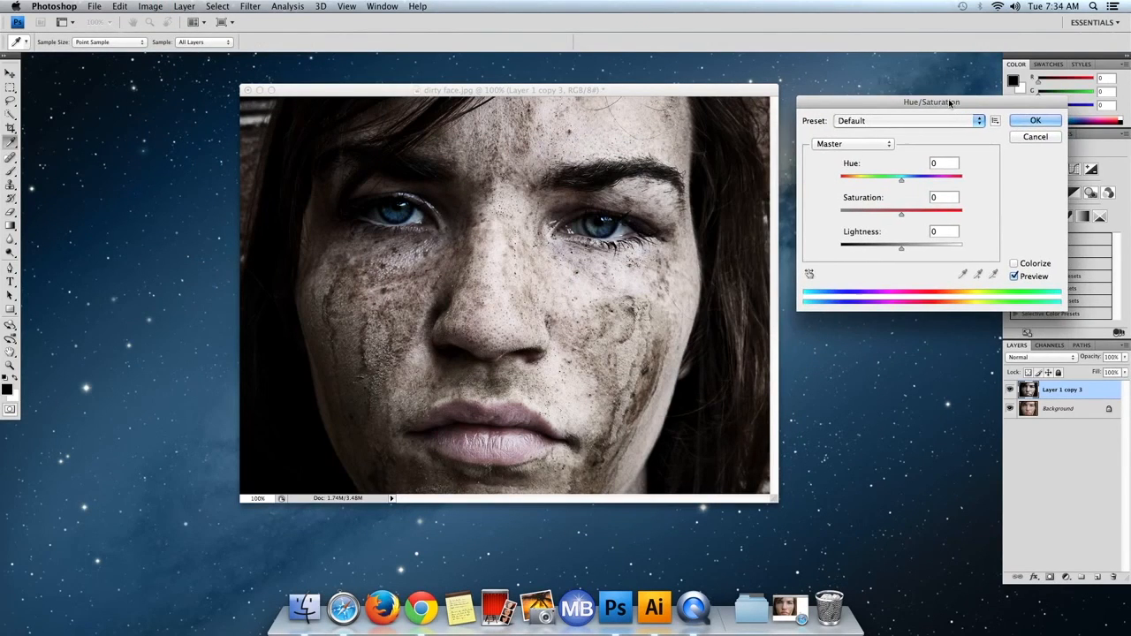
{"action": "left_click", "coordinate": [887, 146]}
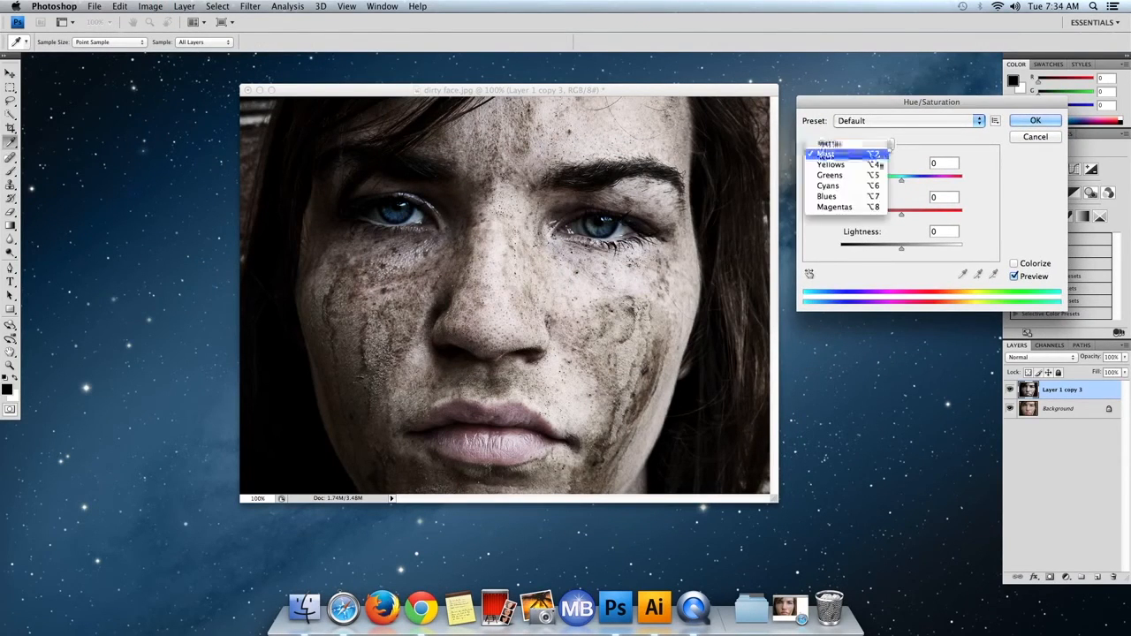
{"action": "left_click", "coordinate": [855, 196]}
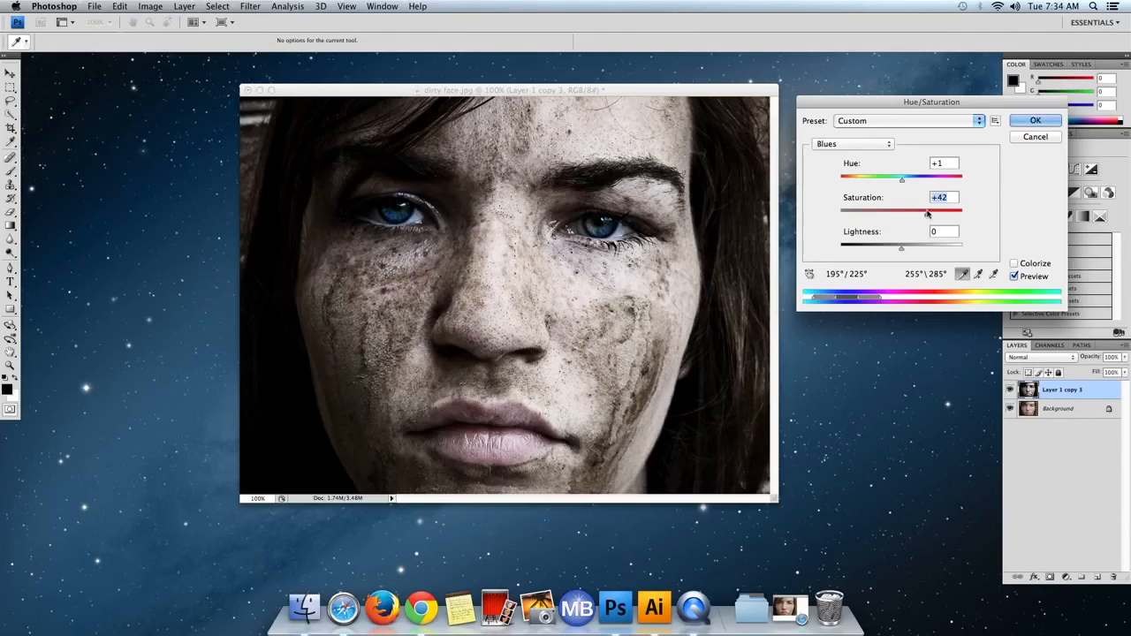
{"action": "left_click_drag", "start_coordinate": [933, 214], "coordinate": [923, 217]}
- Try lowering the Master saturation to about -24, and cancel the Hue/Saturation adjustment
{"action": "left_click", "coordinate": [865, 147]}
{"action": "left_click", "coordinate": [861, 91]}
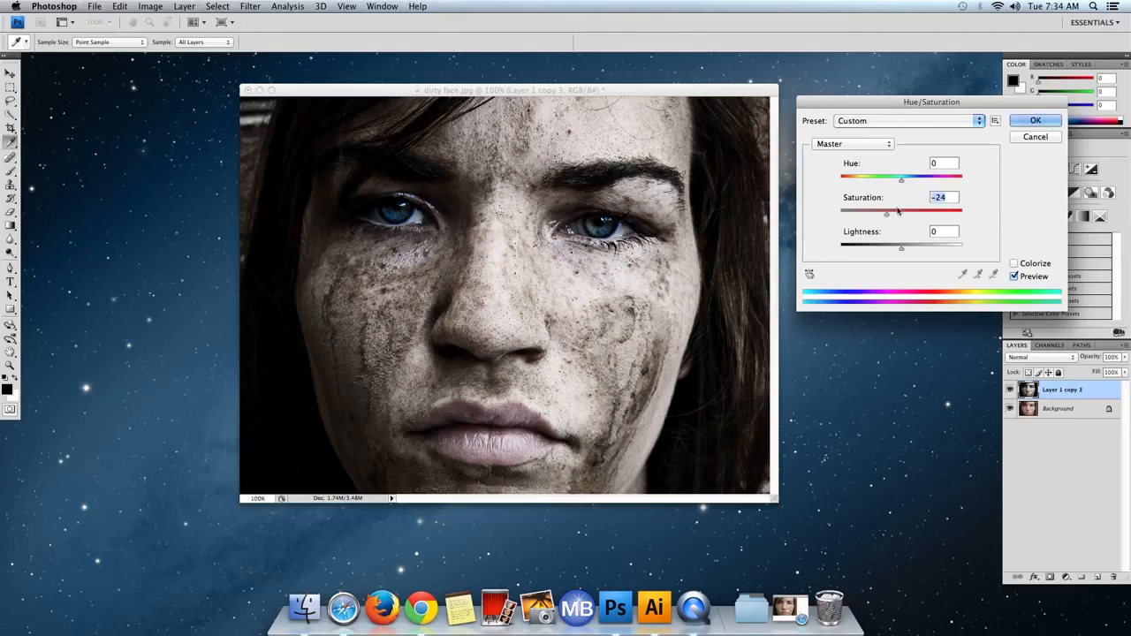
{"action": "left_click", "coordinate": [1016, 135]}
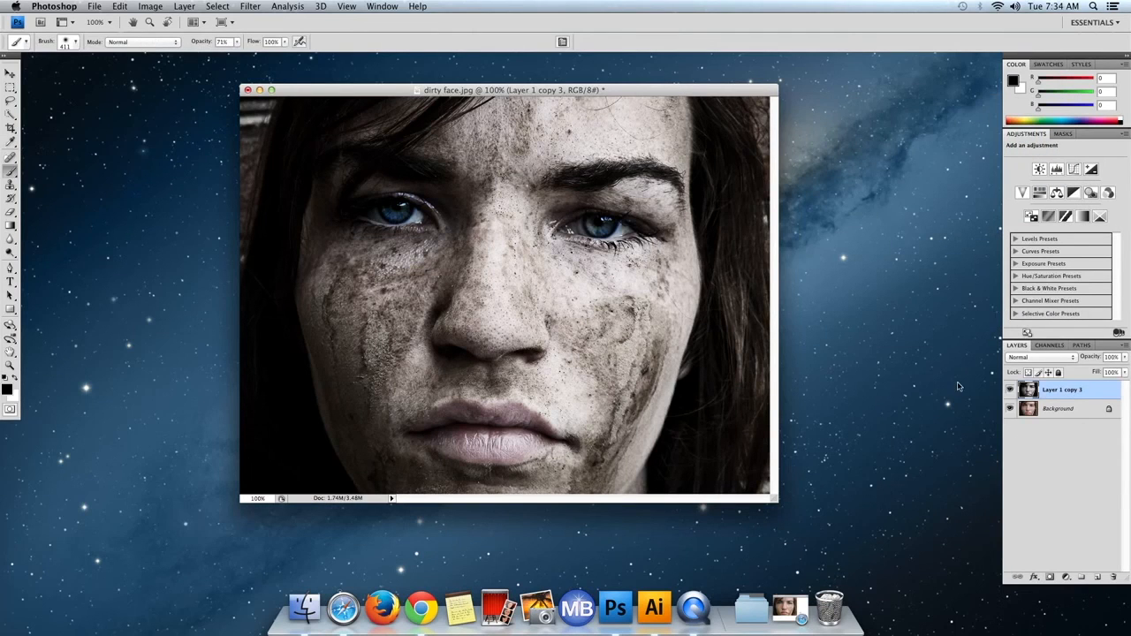
- Compare the edited portrait with the original by hiding and showing Layer 1 copy 3 twice
{"action": "left_click", "coordinate": [1011, 389]}
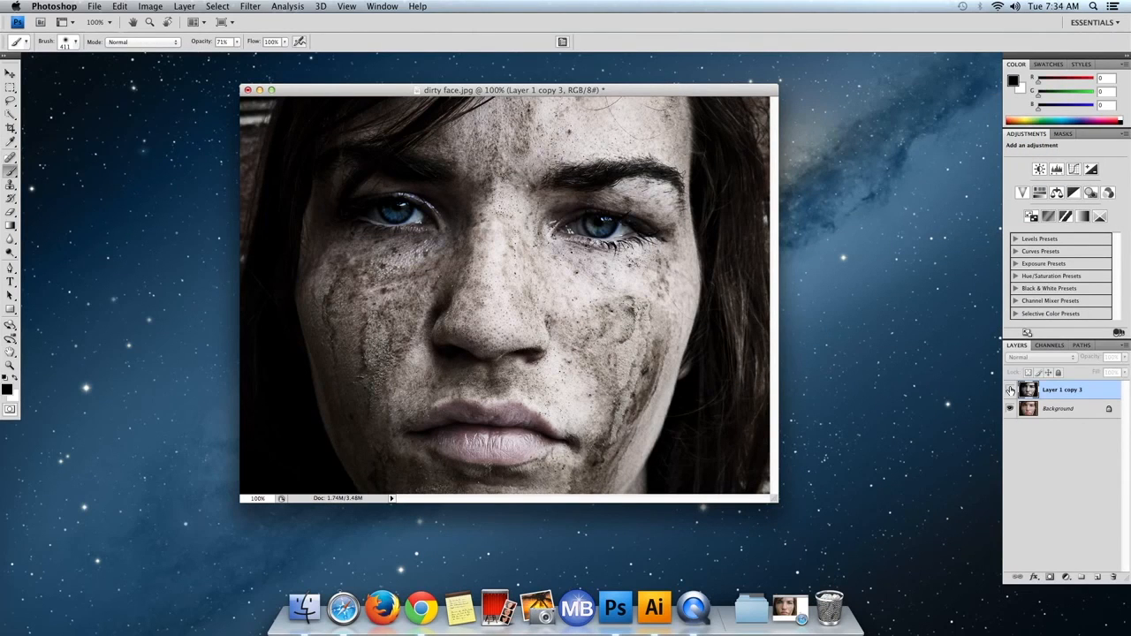
{"action": "left_click", "coordinate": [1011, 389]}
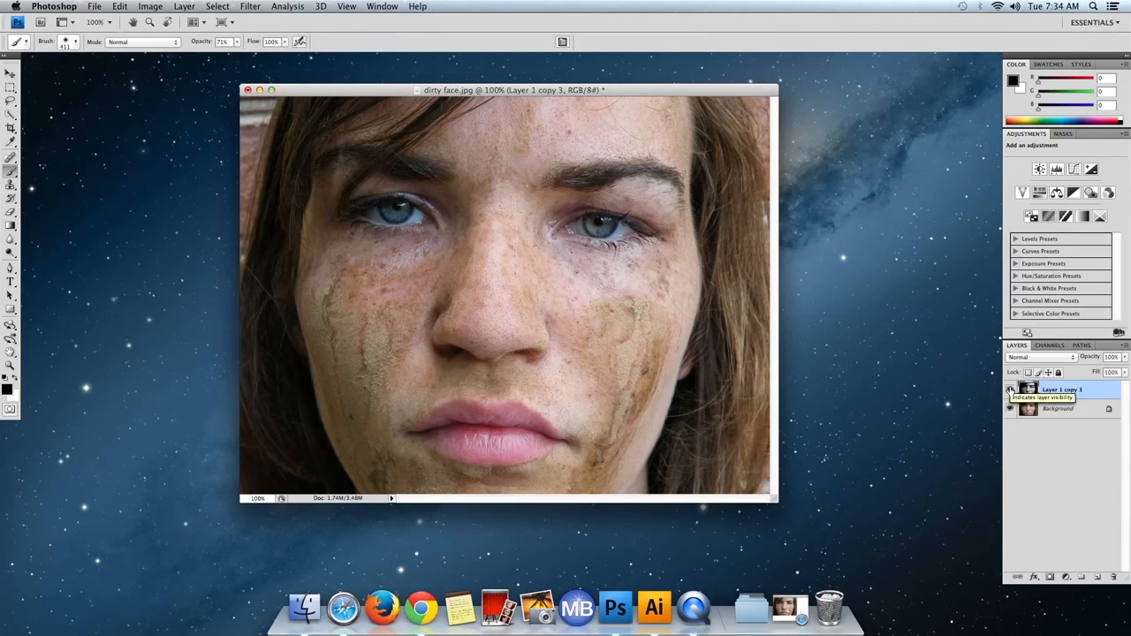
{"action": "left_click", "coordinate": [1010, 389]}
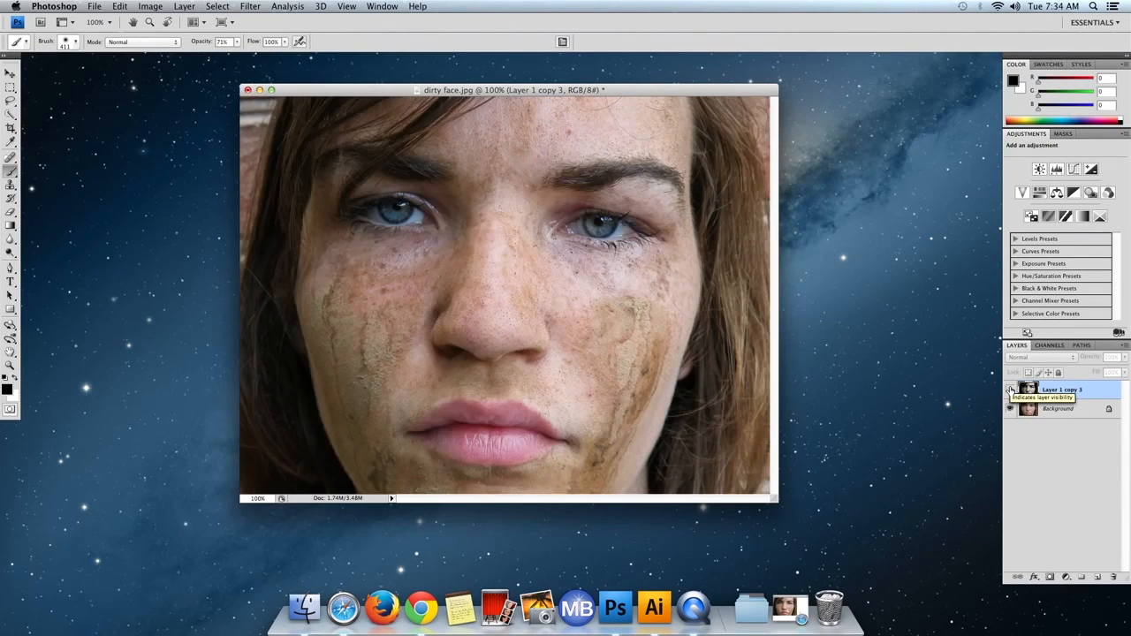
{"action": "left_click", "coordinate": [1011, 390]}
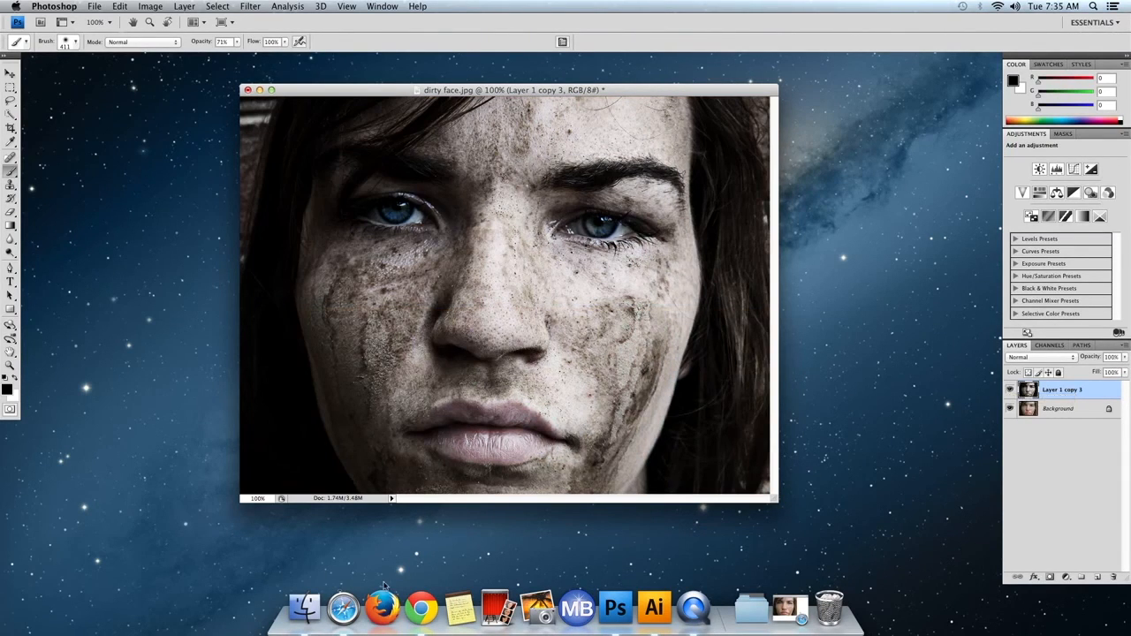